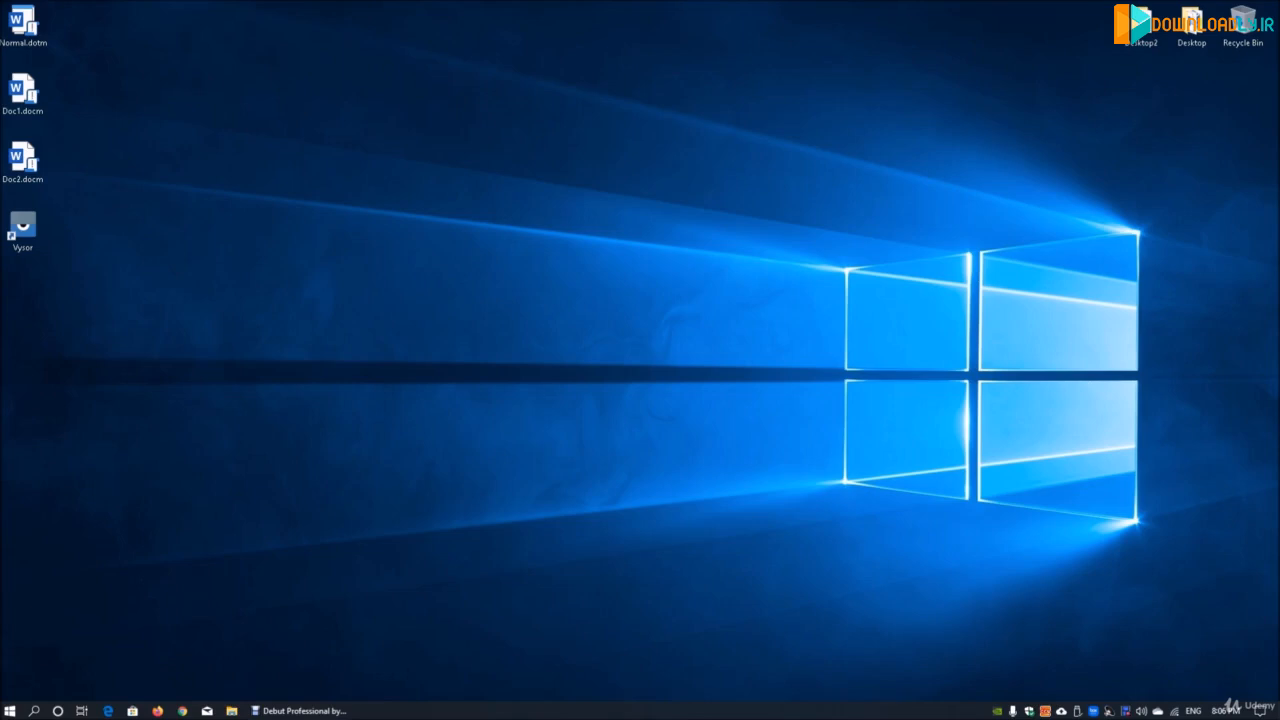
# Open Google Chrome in a maximized window and go to google.com
pyautogui.click(182, 711)
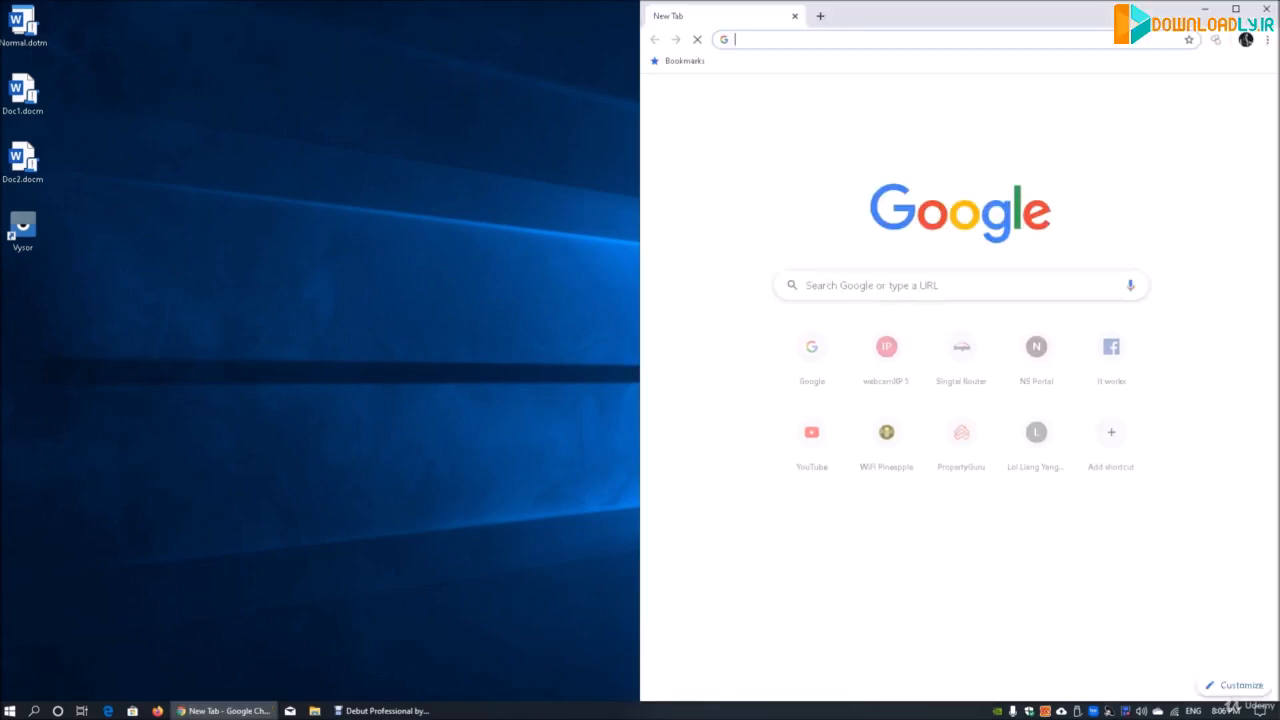
pyautogui.press('super+Up')
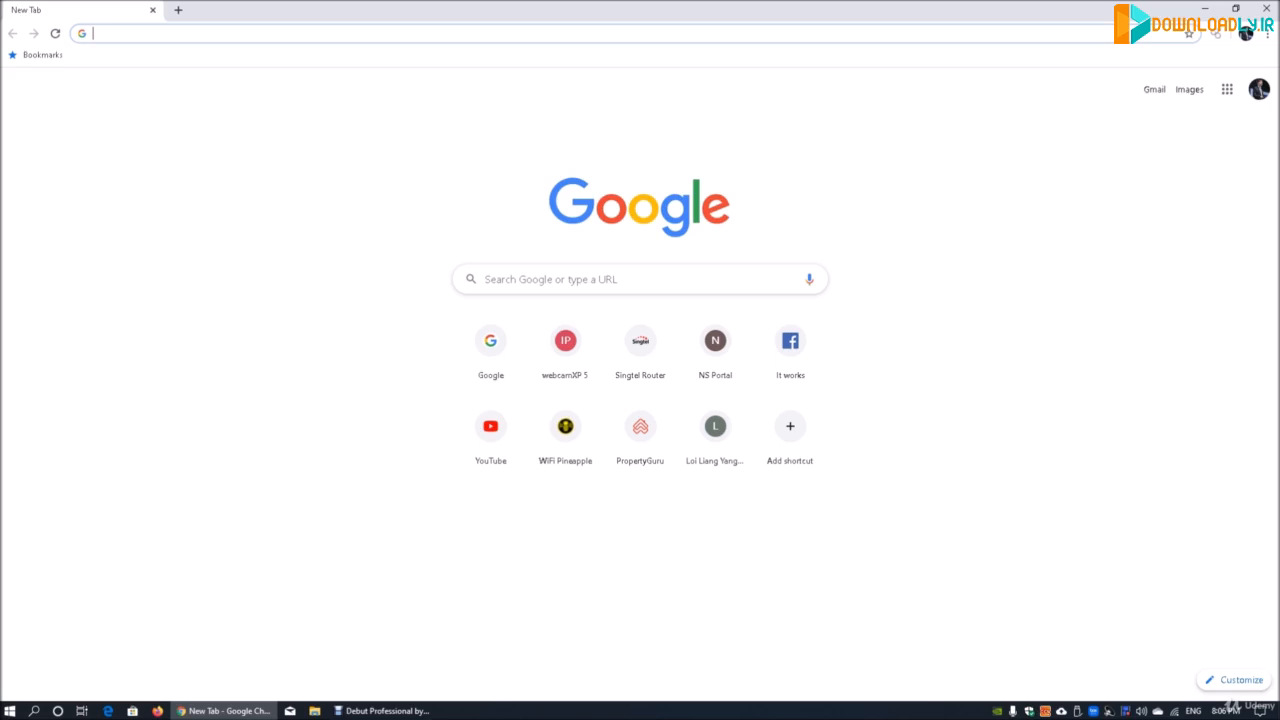
pyautogui.write('google.com')
pyautogui.press('Return')
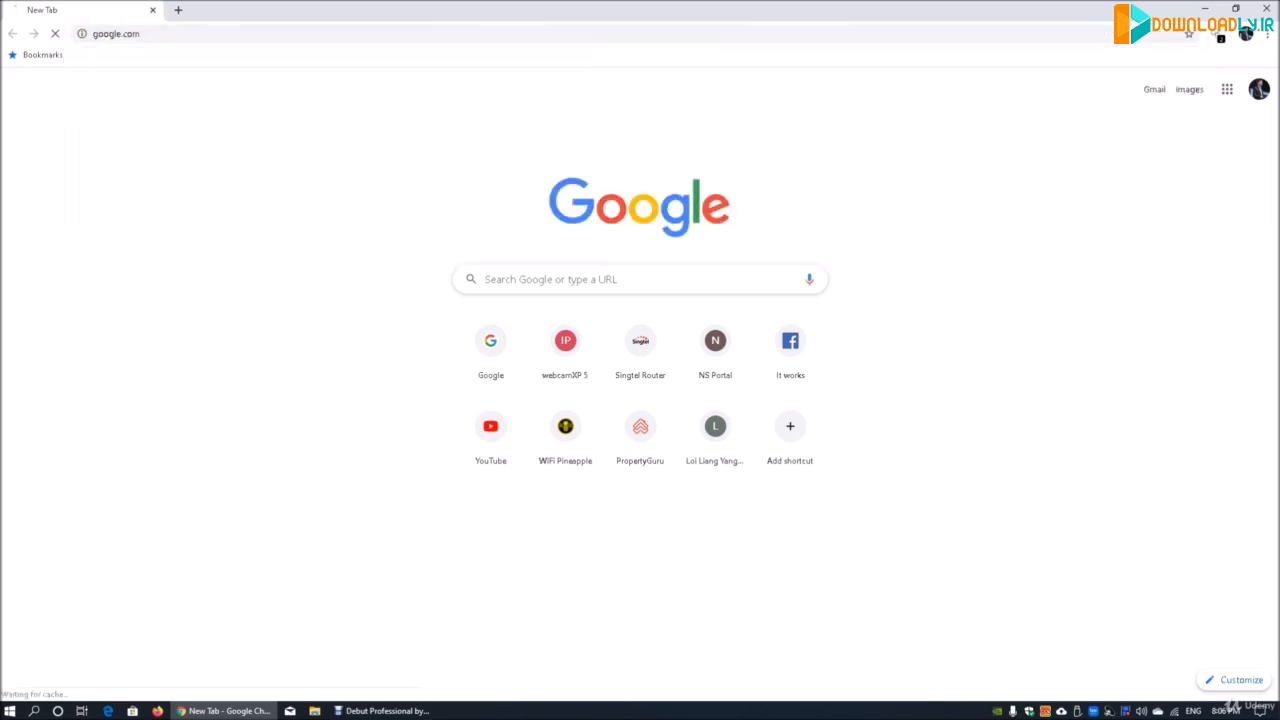
# Search Google for "kali linux iso" and open the official Kali Linux Downloads page
pyautogui.write('kal')
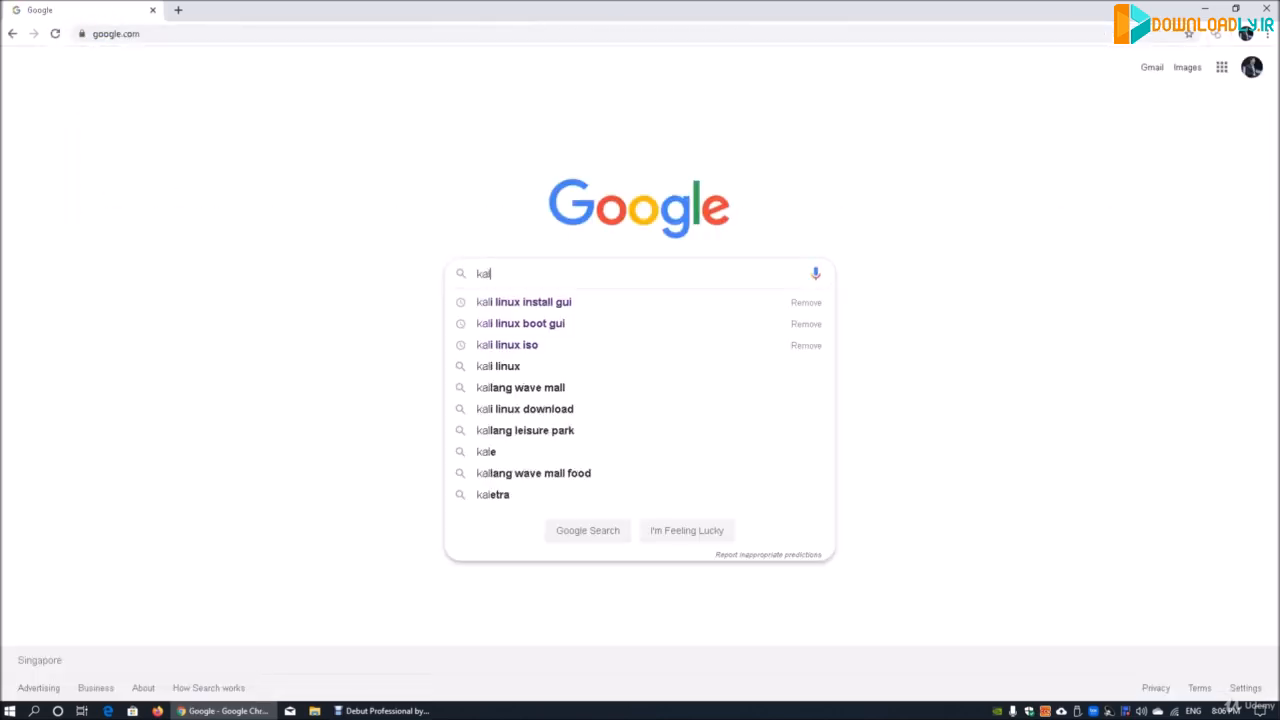
pyautogui.write('i linux iso')
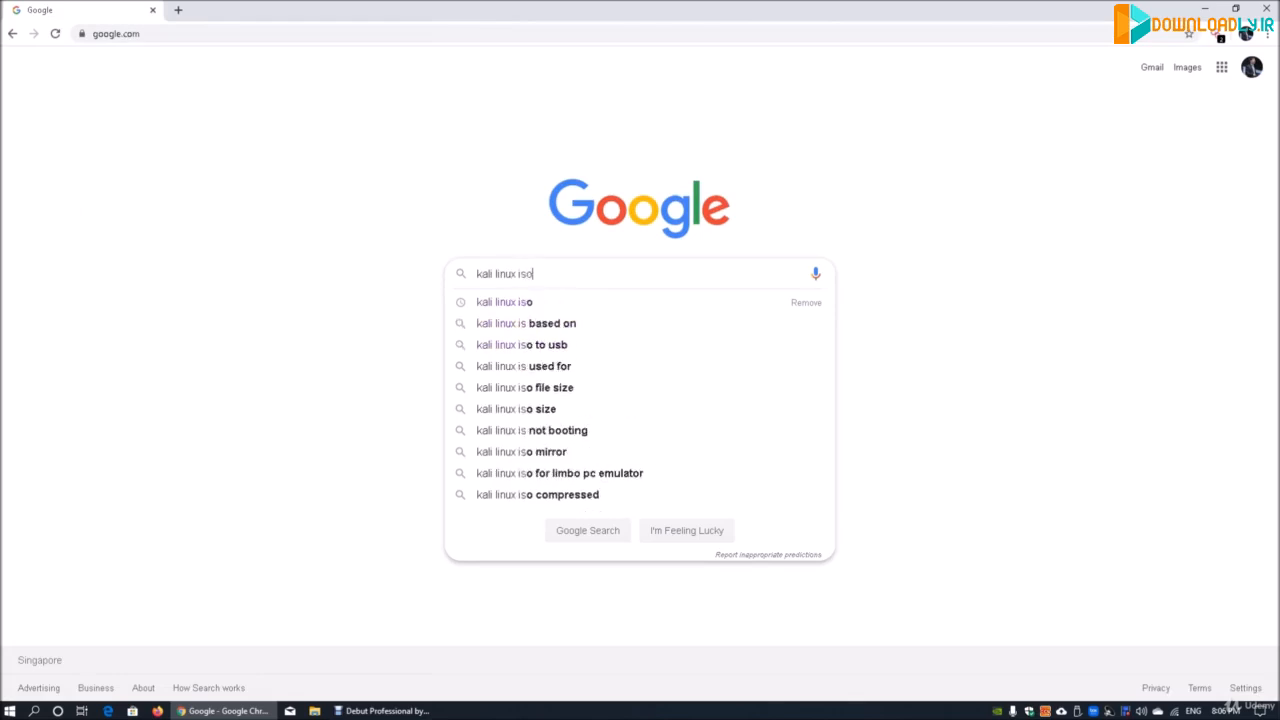
pyautogui.press('Return')
pyautogui.click(193, 184)
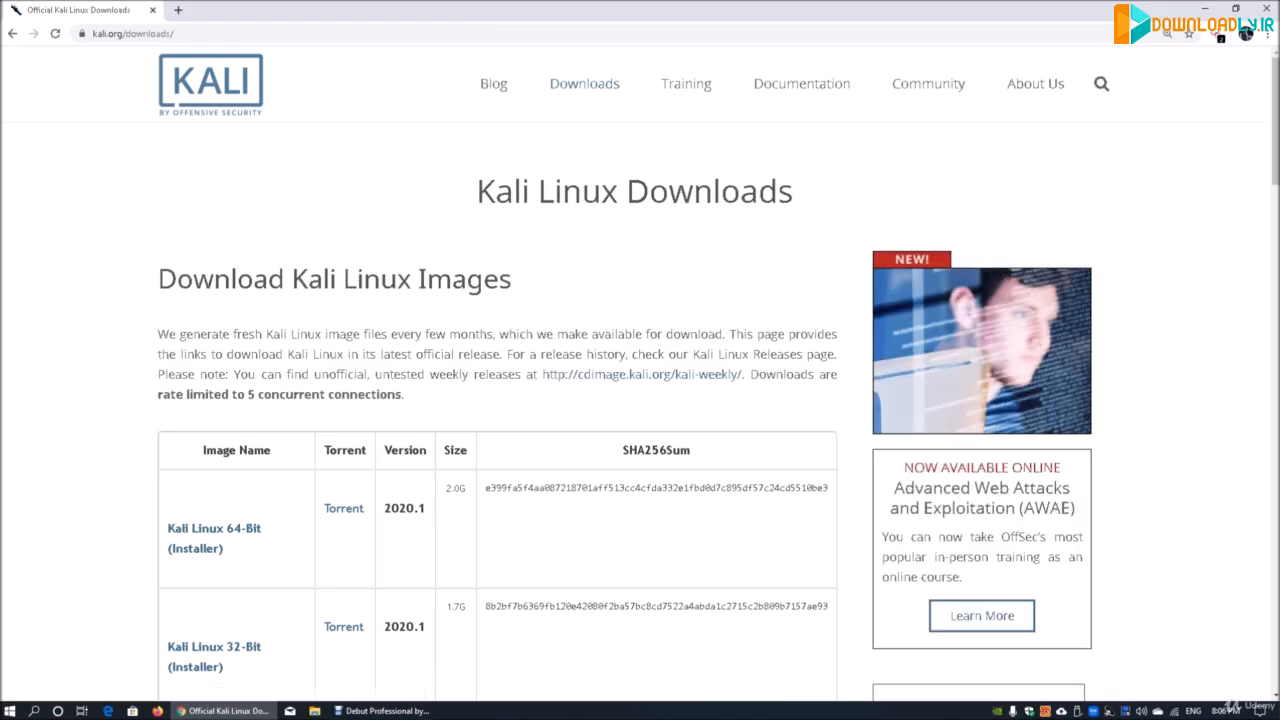
# Open the Offensive Security VM Download Page linked for Kali Linux 64-bit VirtualBox
pyautogui.scroll(-3, 500, 240)
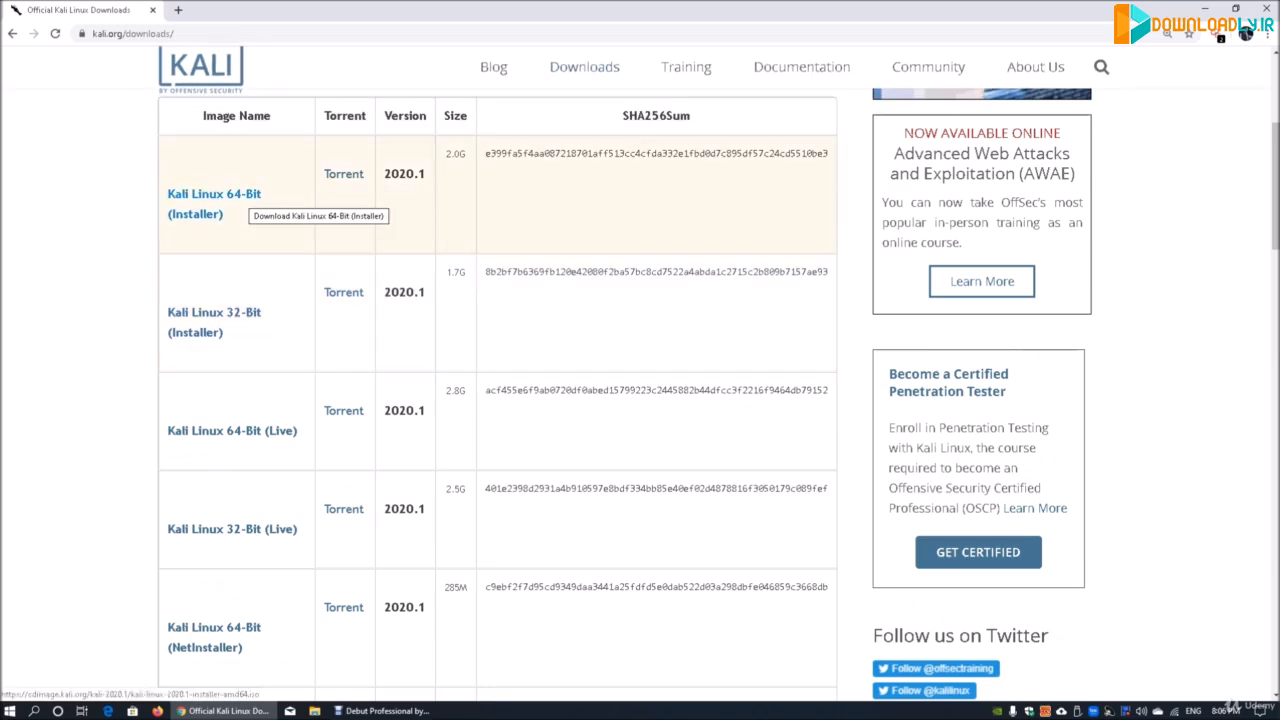
pyautogui.scroll(-2, 450, 240)
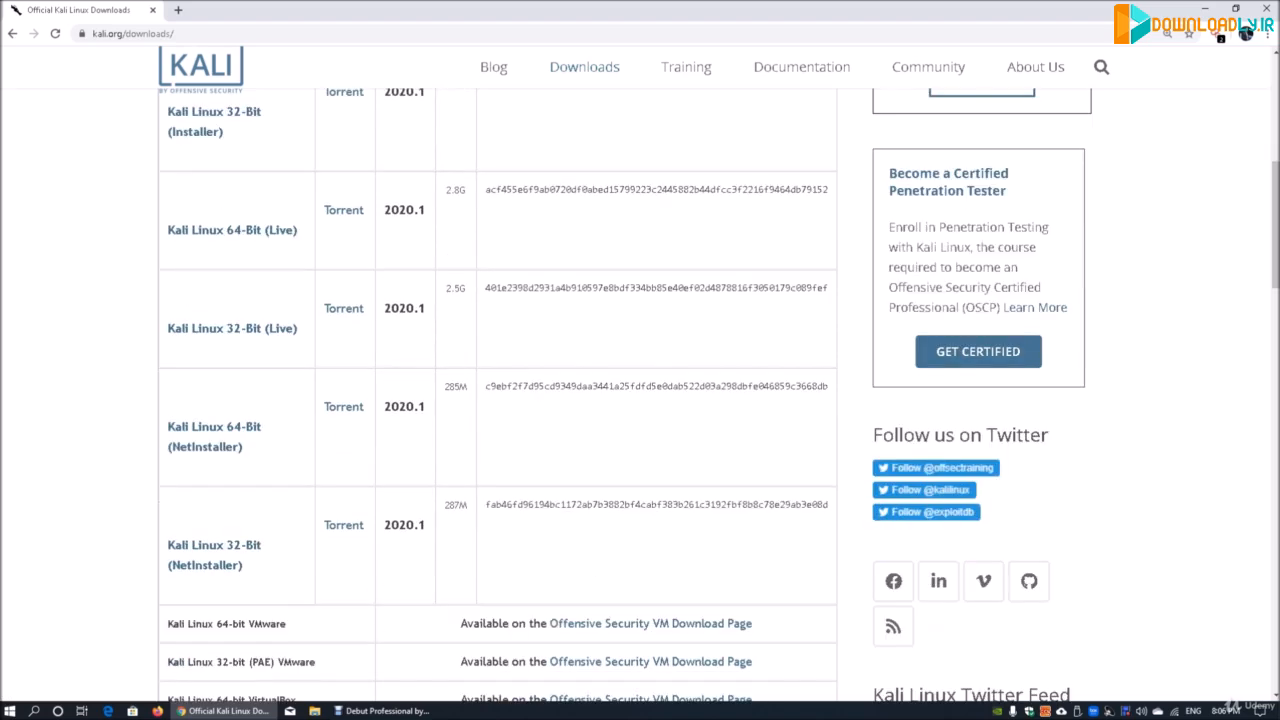
pyautogui.scroll(-3, 450, 250)
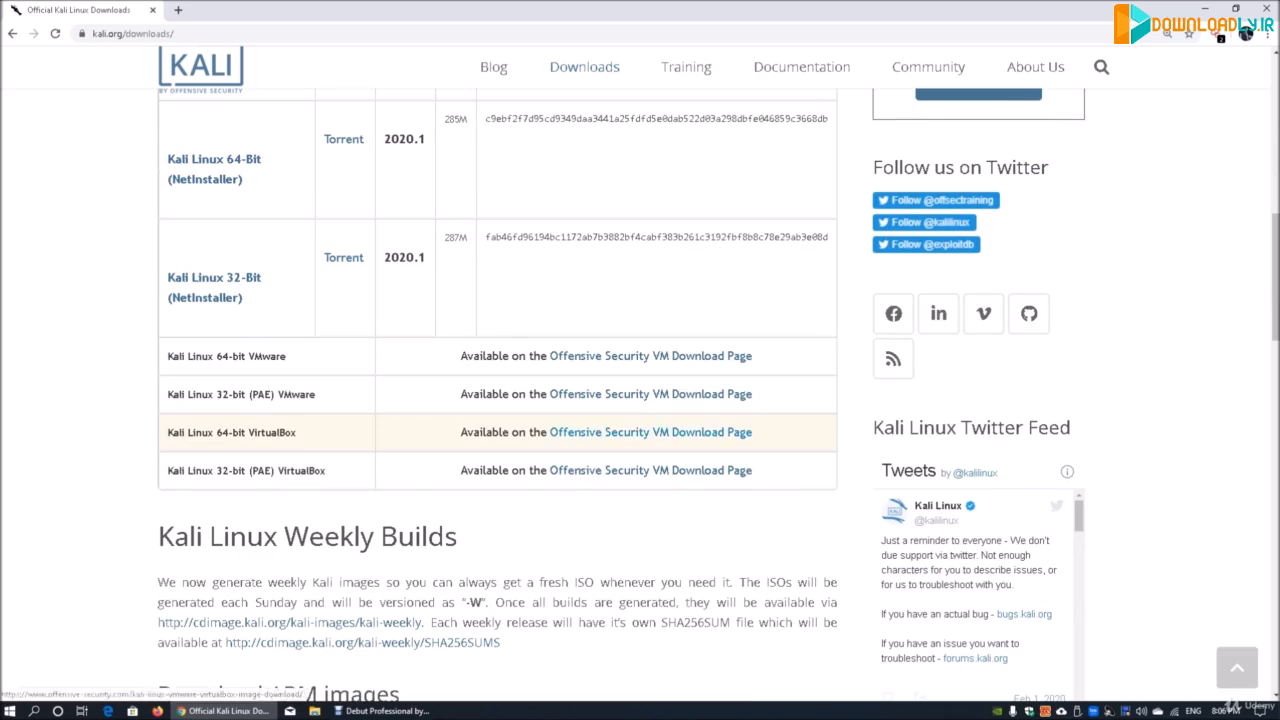
pyautogui.click(650, 432)
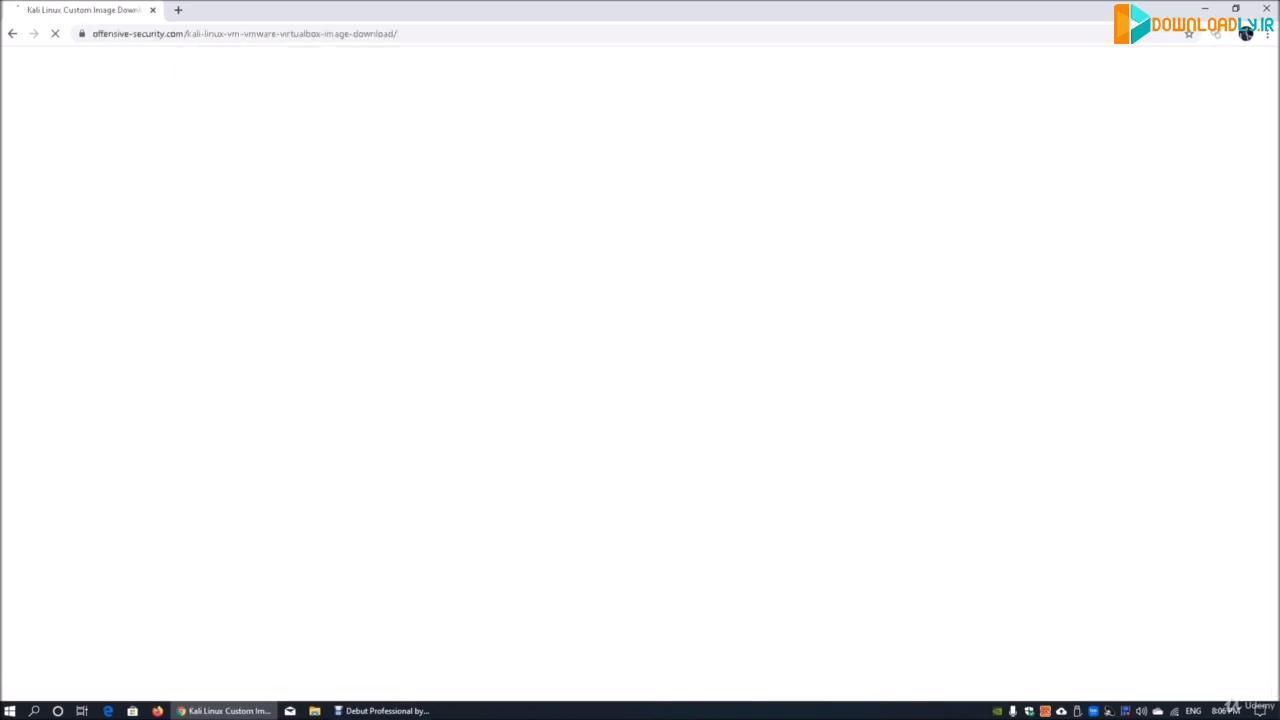
# Download the Kali Linux VirtualBox 64-Bit image and save it in Downloads as kali-linux-2020.1-vbox-amd64.ova
pyautogui.scroll(-3, 640, 400)
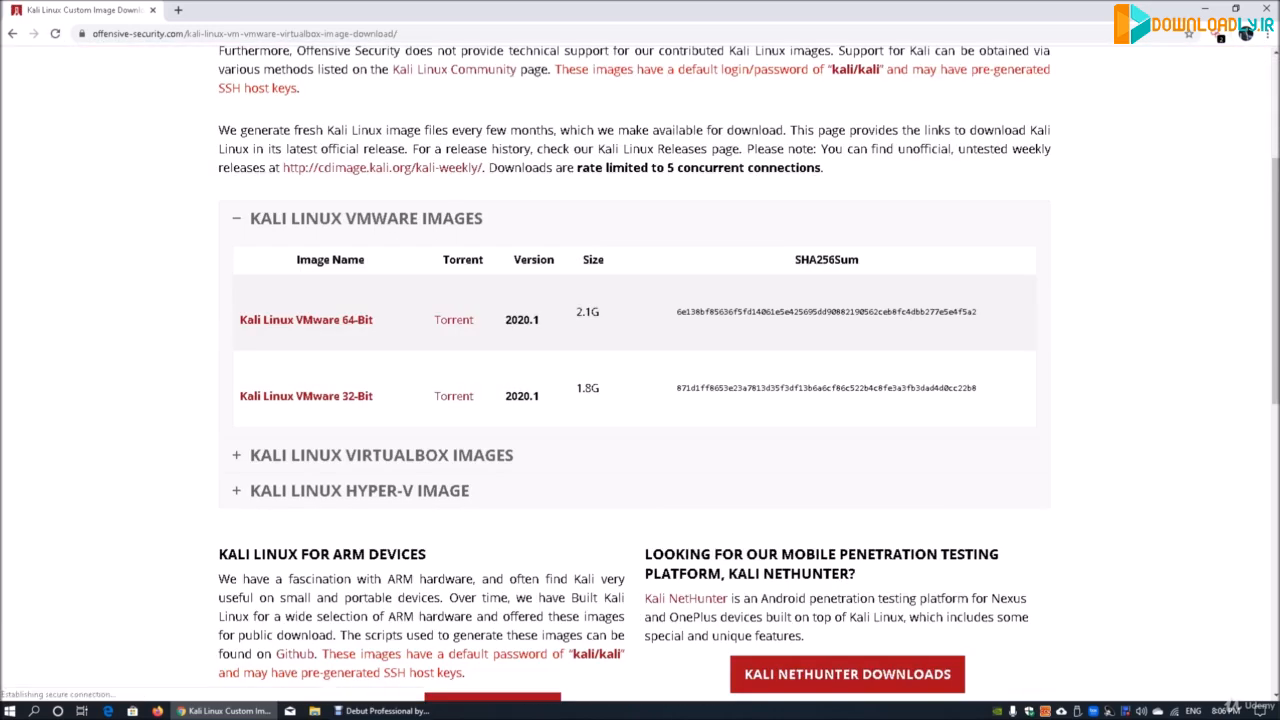
pyautogui.scroll(-2, 640, 400)
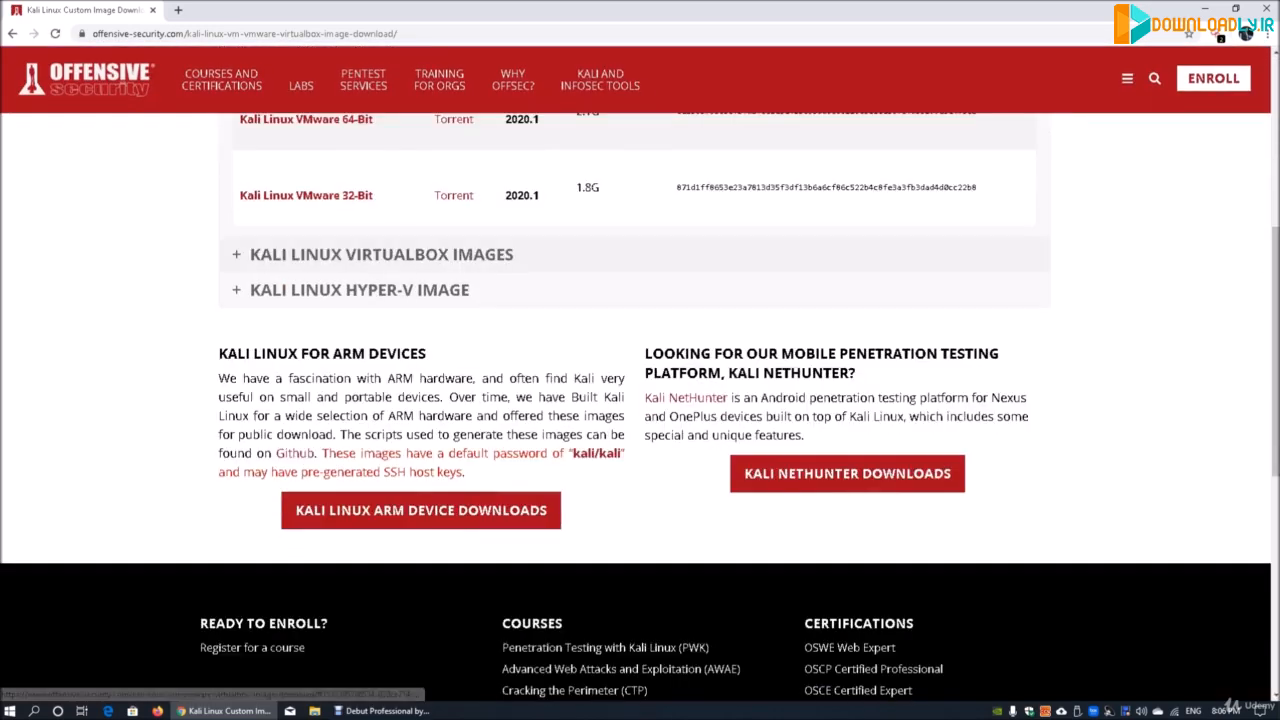
pyautogui.click(381, 254)
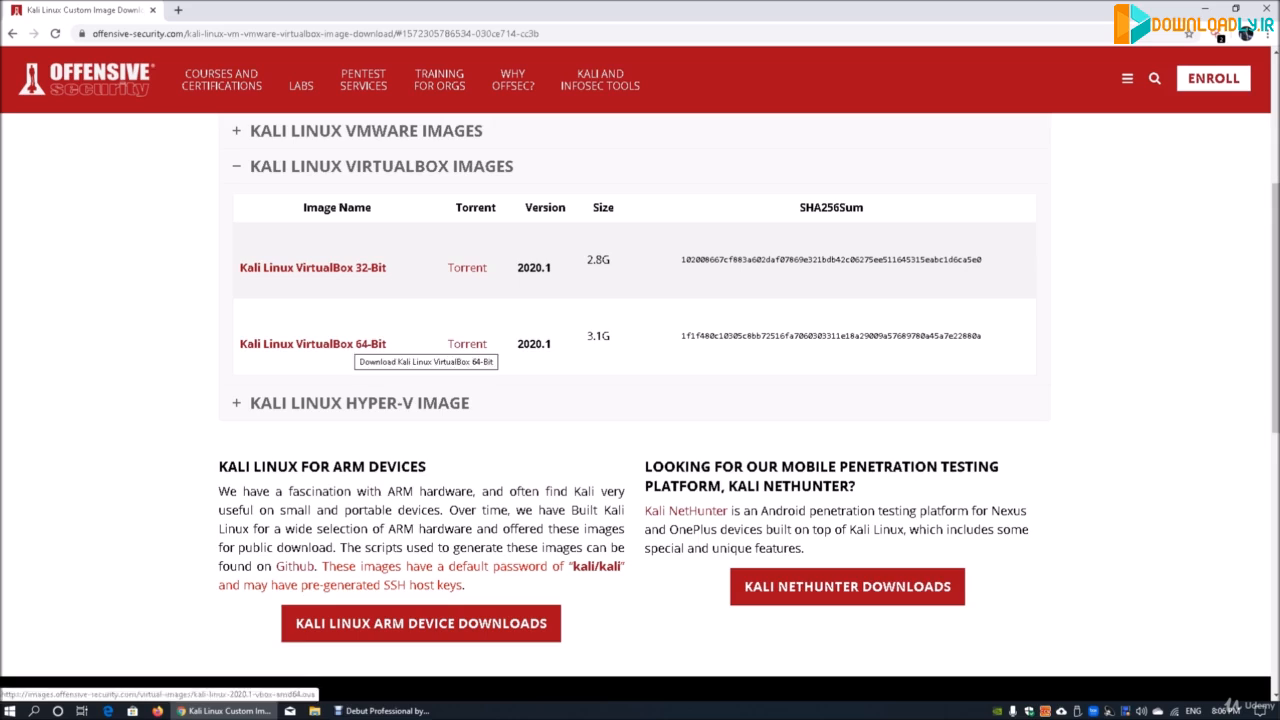
pyautogui.click(352, 343)
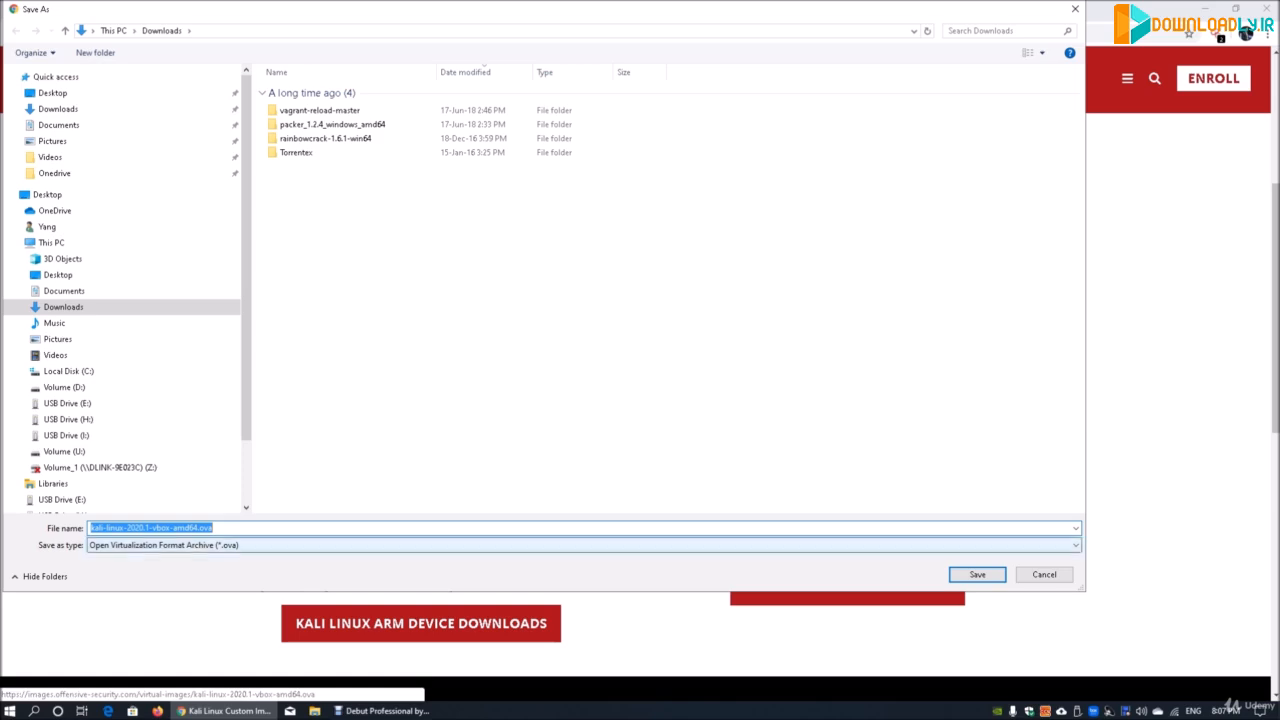
pyautogui.click(977, 574)
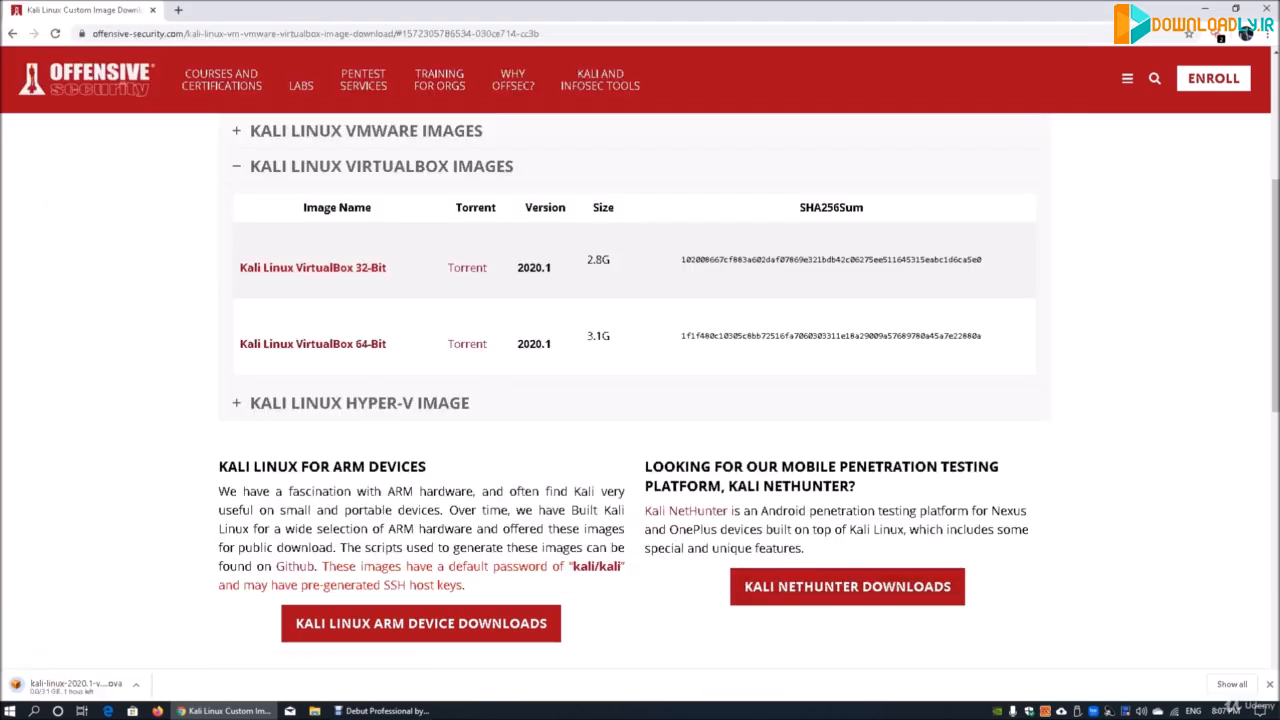
# Open the downloaded Kali Linux 2020.1 OVA file in Oracle VM VirtualBox for import
pyautogui.doubleClick(598, 336)
pyautogui.click(600, 337)
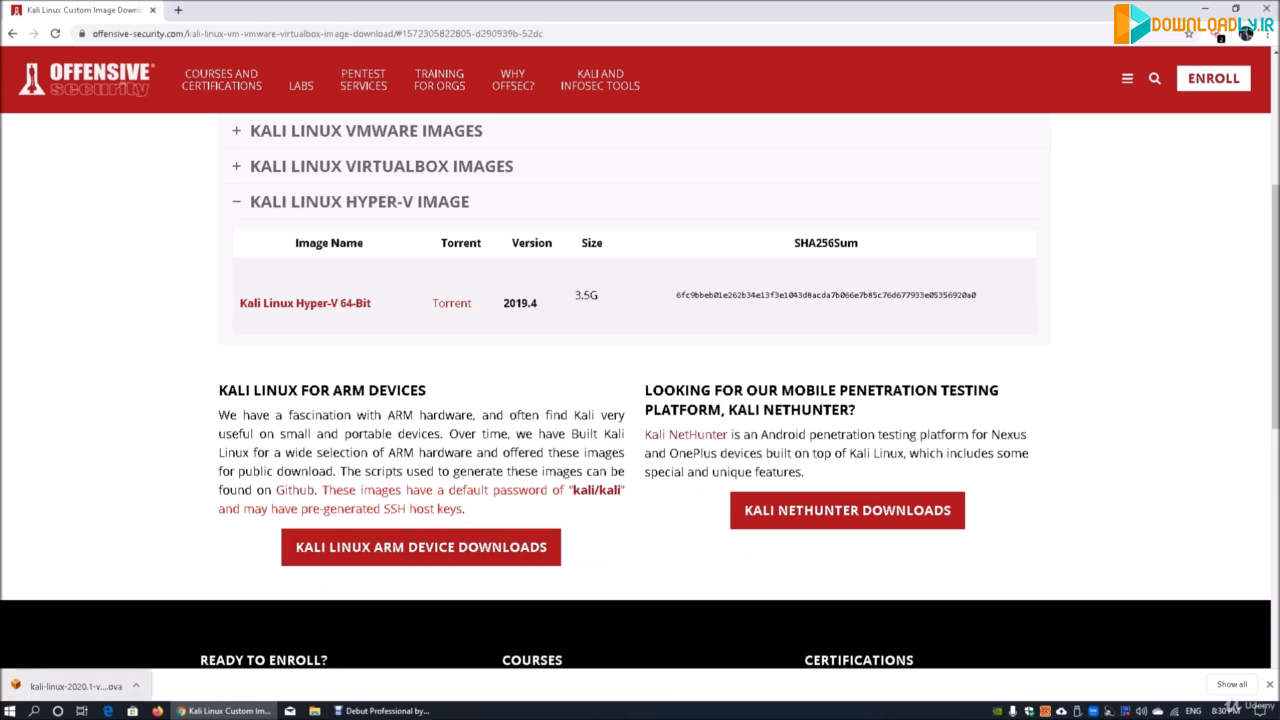
pyautogui.click(70, 686)
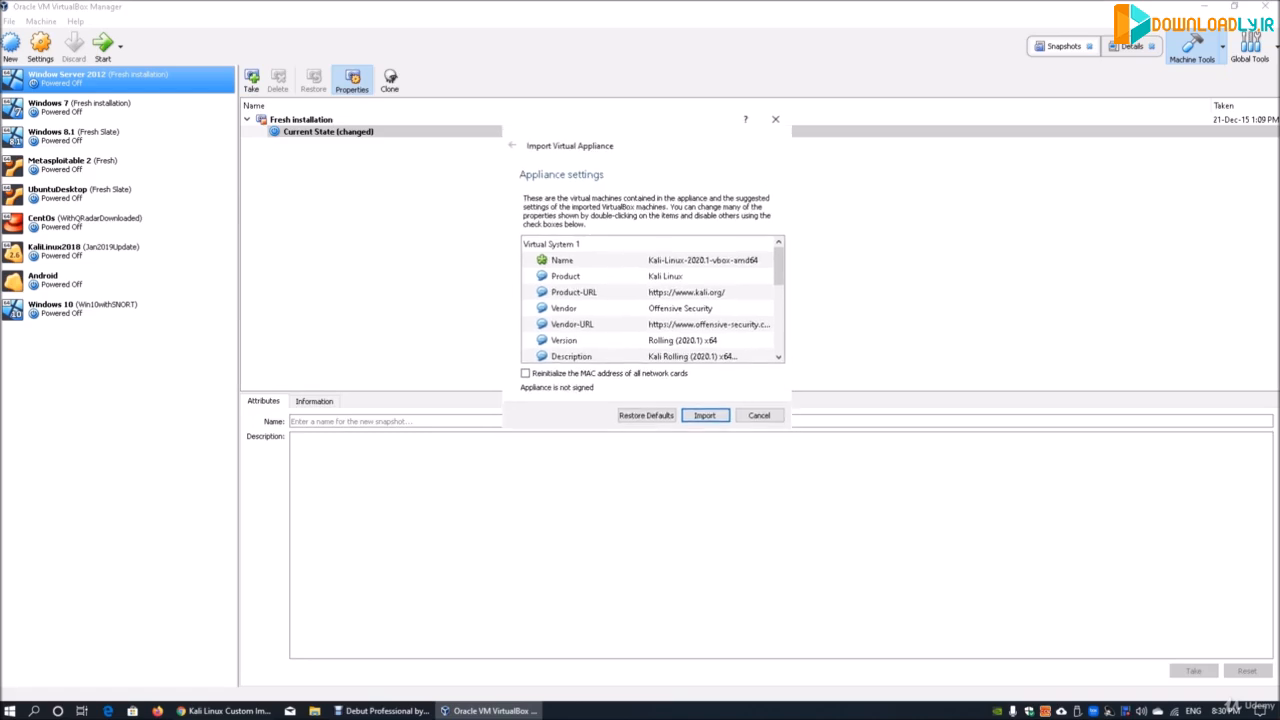
# Review the suggested appliance settings and enable reinitializing the MAC address of all network cards
pyautogui.scroll(-2, 650, 300)
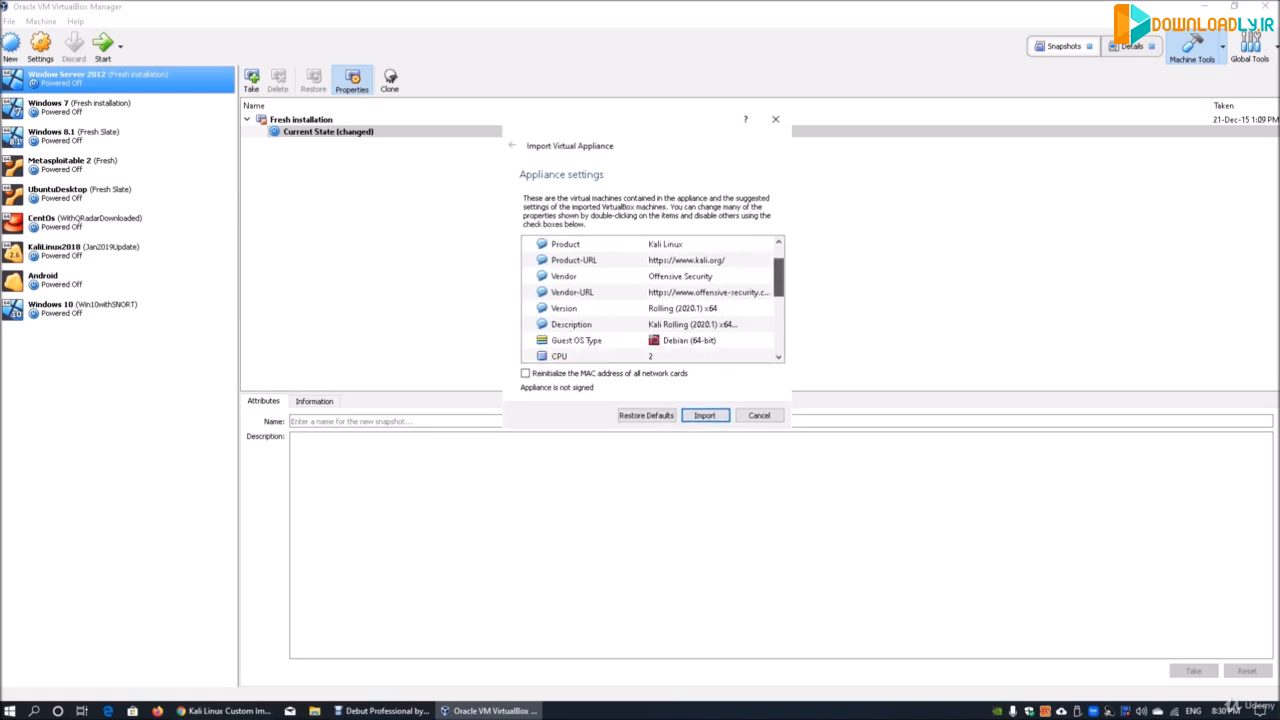
pyautogui.scroll(-1, 650, 300)
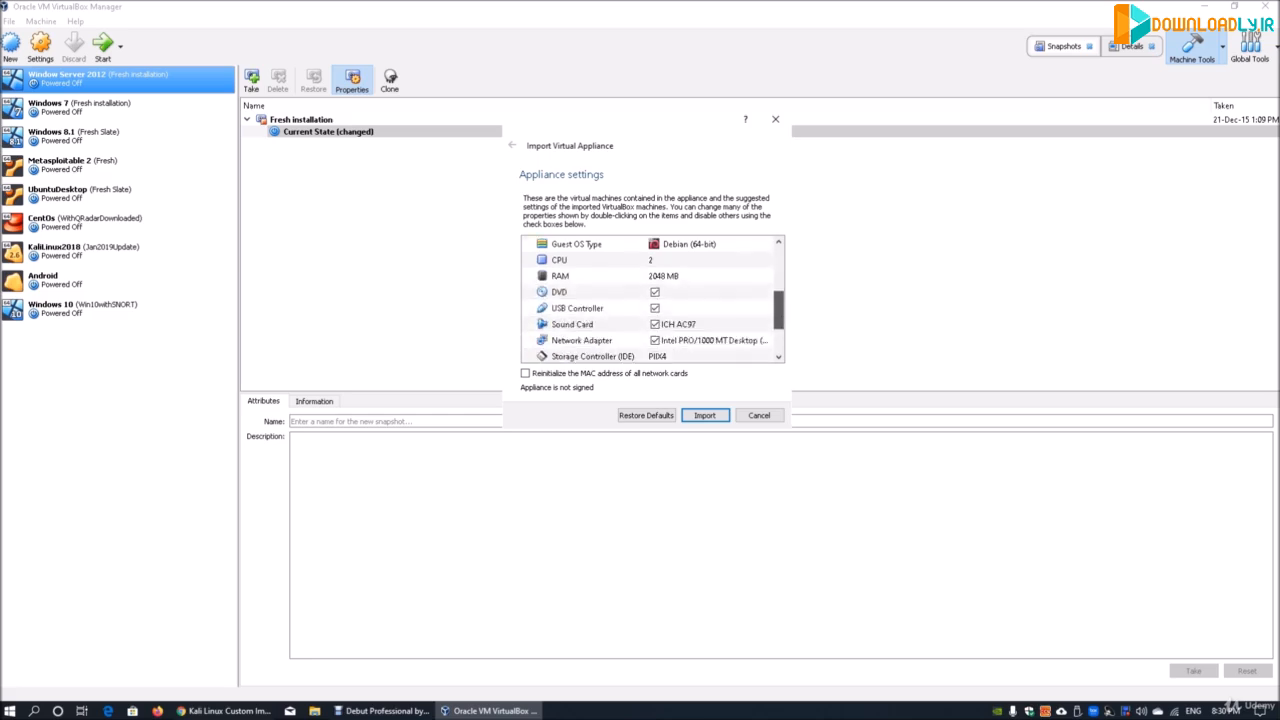
pyautogui.scroll(-2, 650, 300)
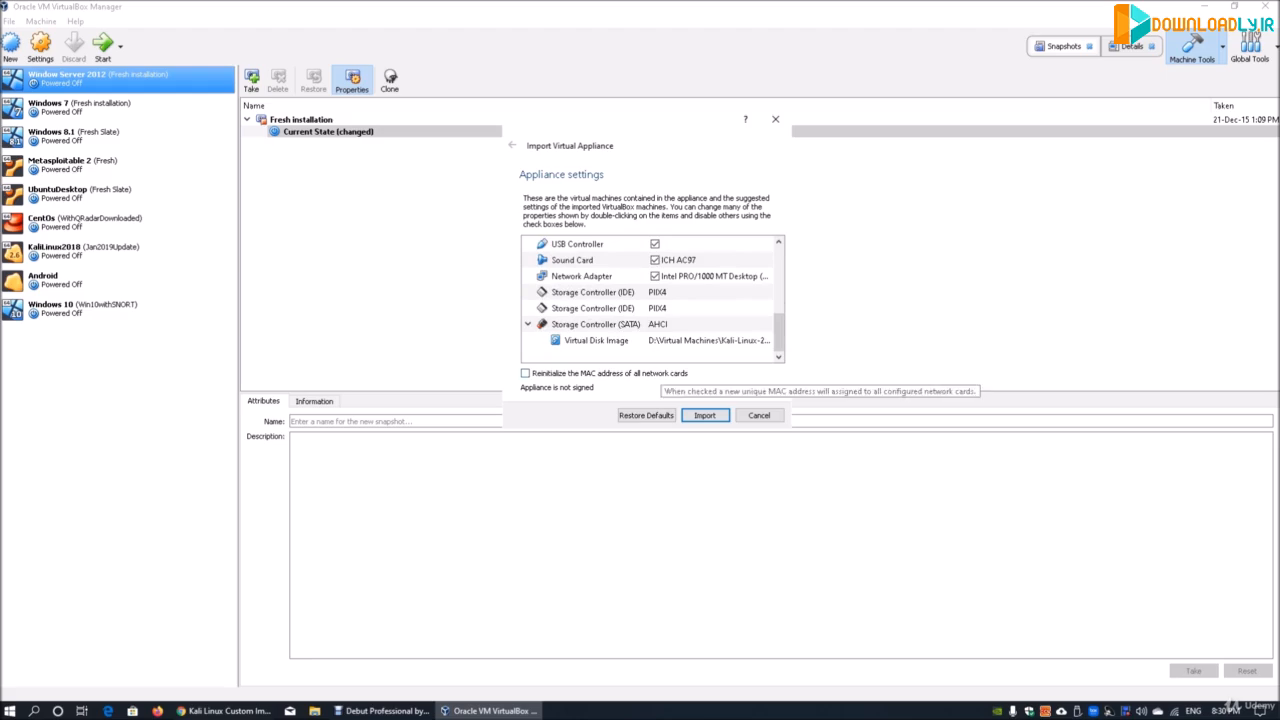
pyautogui.click(525, 373)
# Import the Kali-Linux-2020.1-vbox-amd64 appliance and agree to its software license
pyautogui.scroll(-5, 652, 300)
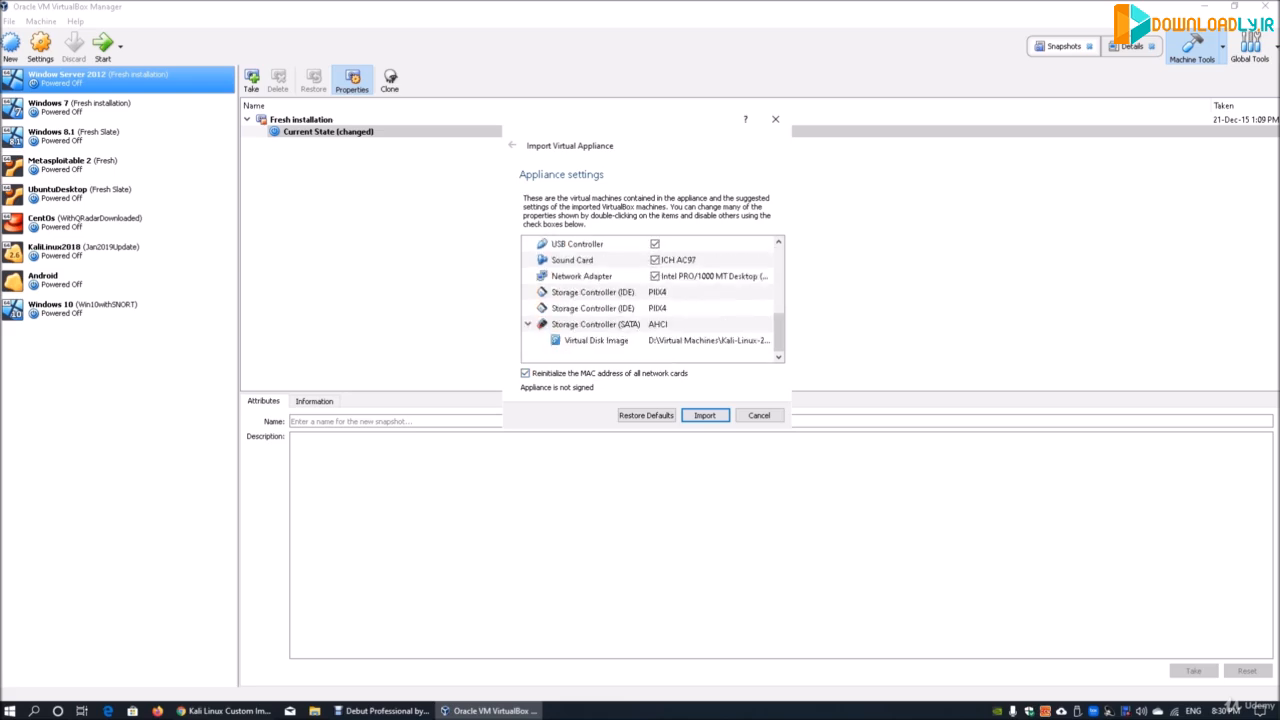
pyautogui.scroll(5, 684, 340)
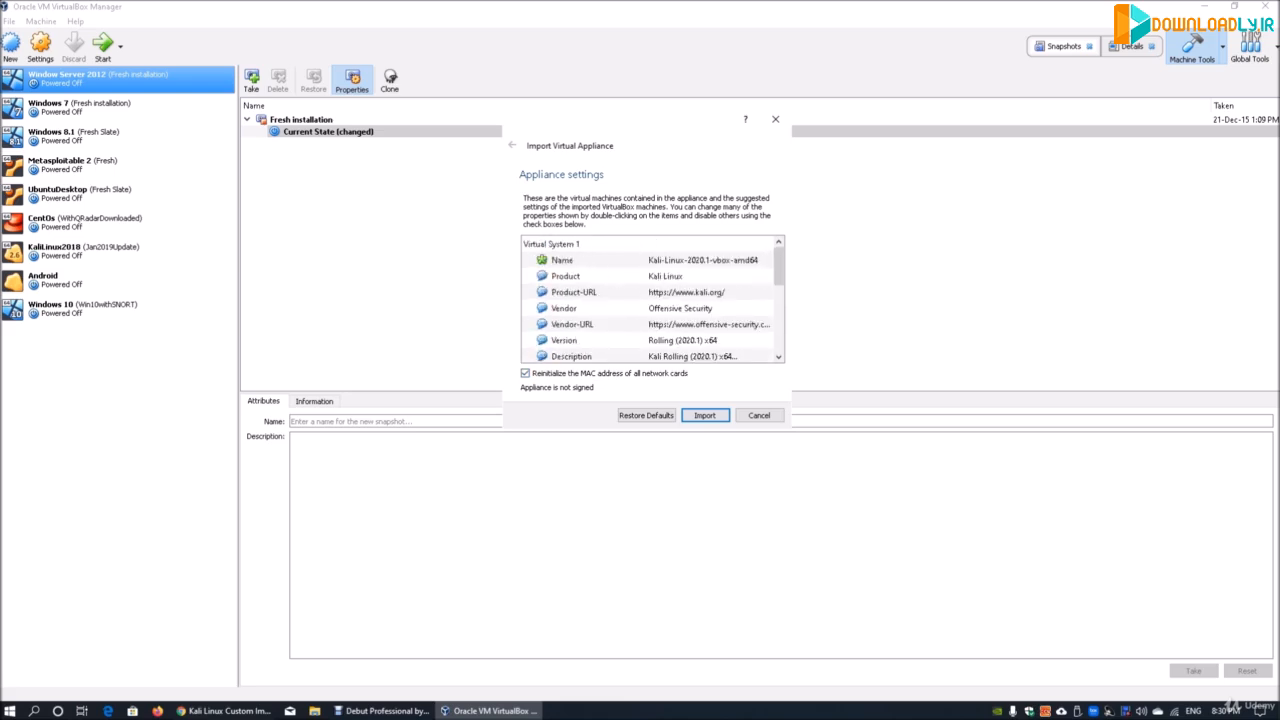
pyautogui.scroll(-5, 652, 300)
pyautogui.scroll(5, 652, 300)
pyautogui.scroll(-5, 652, 300)
pyautogui.press('Return')
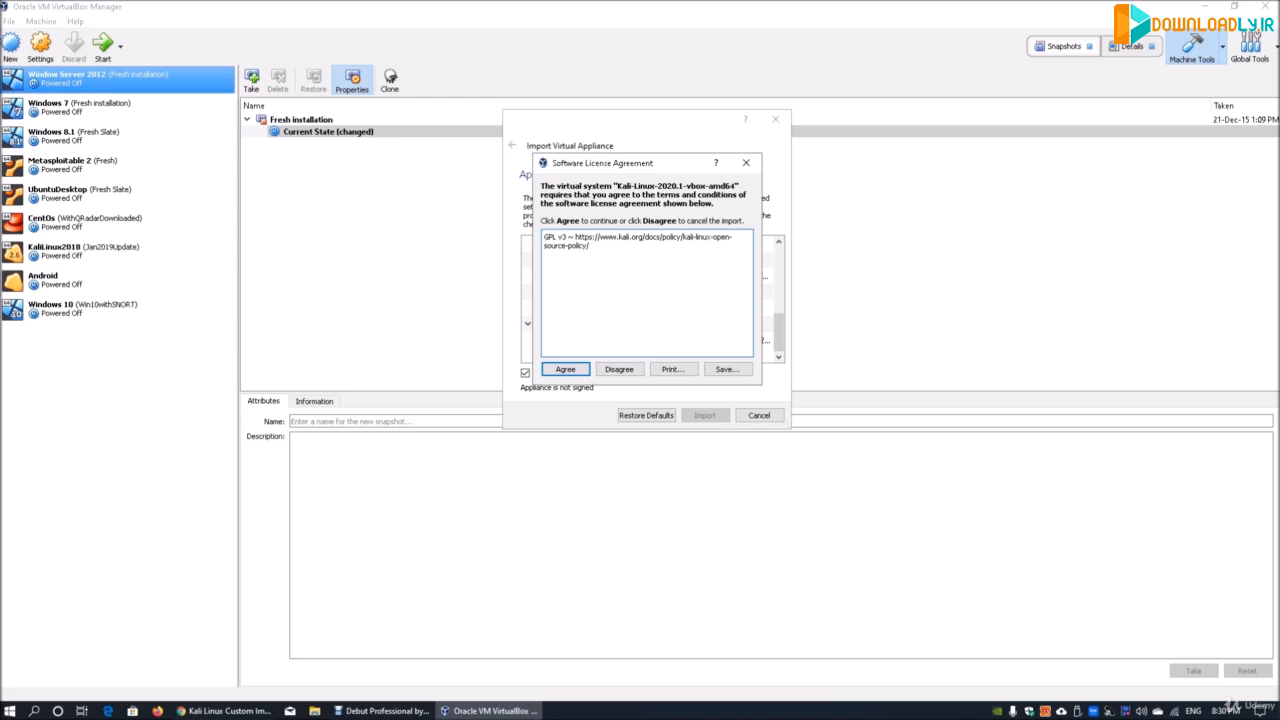
pyautogui.press('Return')
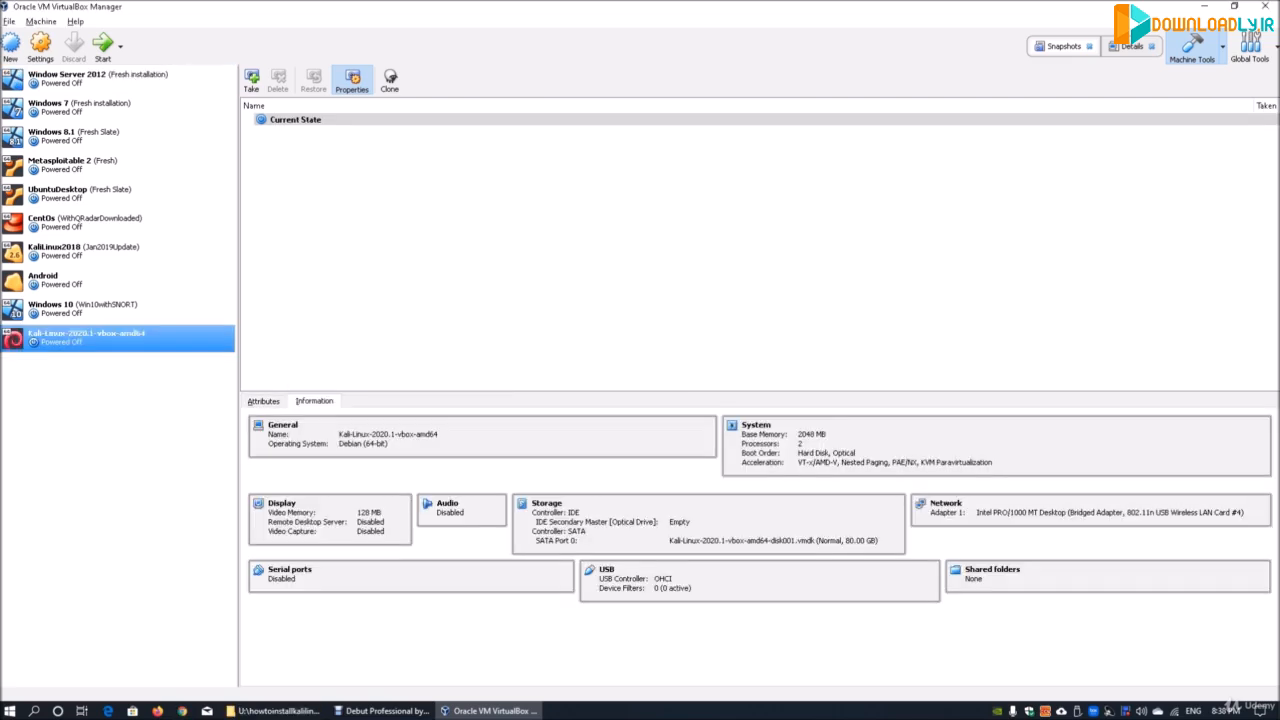
# Open the imported Kali Linux machine's settings and review its general options: guest system version, clipboard sharing, description and encryption
pyautogui.click(40, 45)
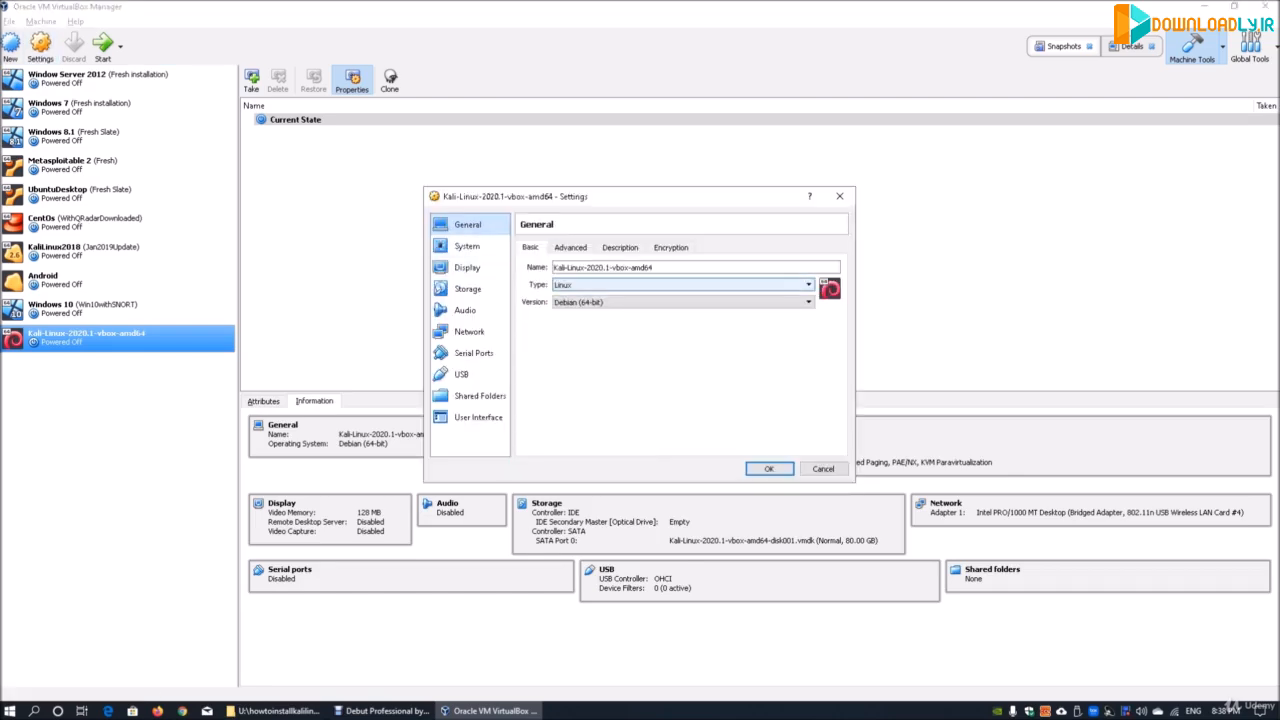
pyautogui.click(640, 302)
pyautogui.click(640, 302)
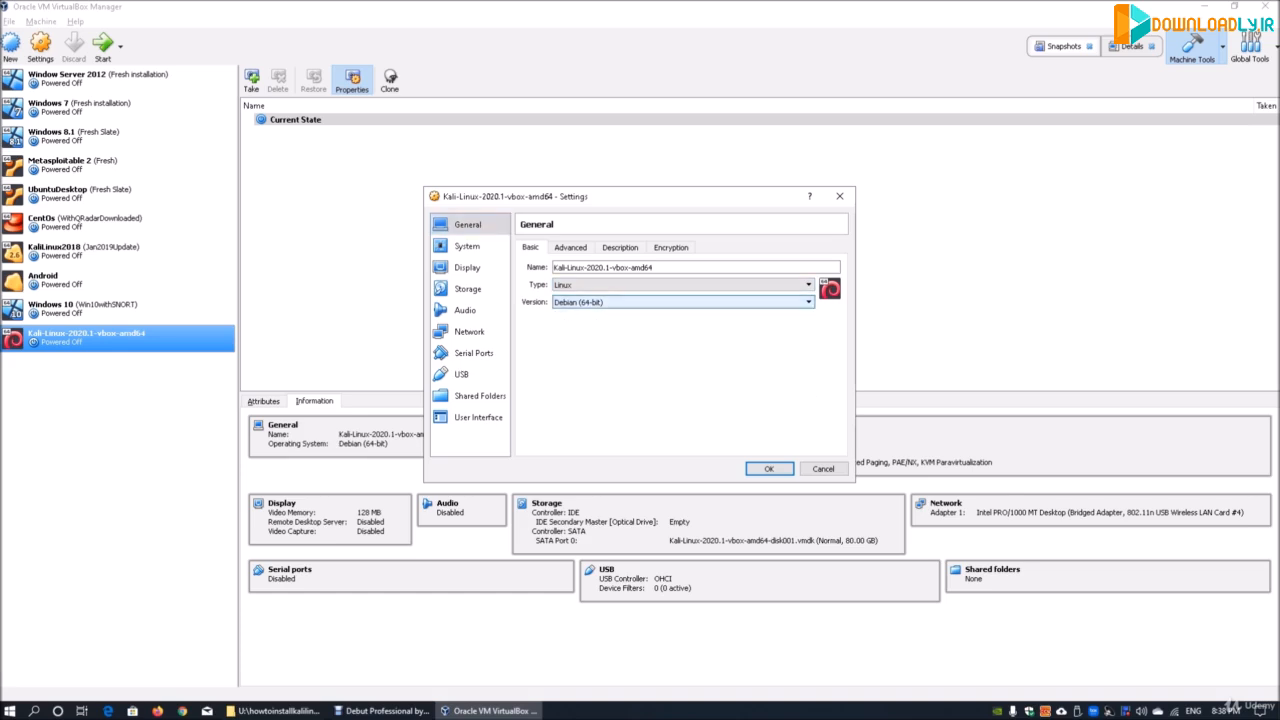
pyautogui.click(571, 247)
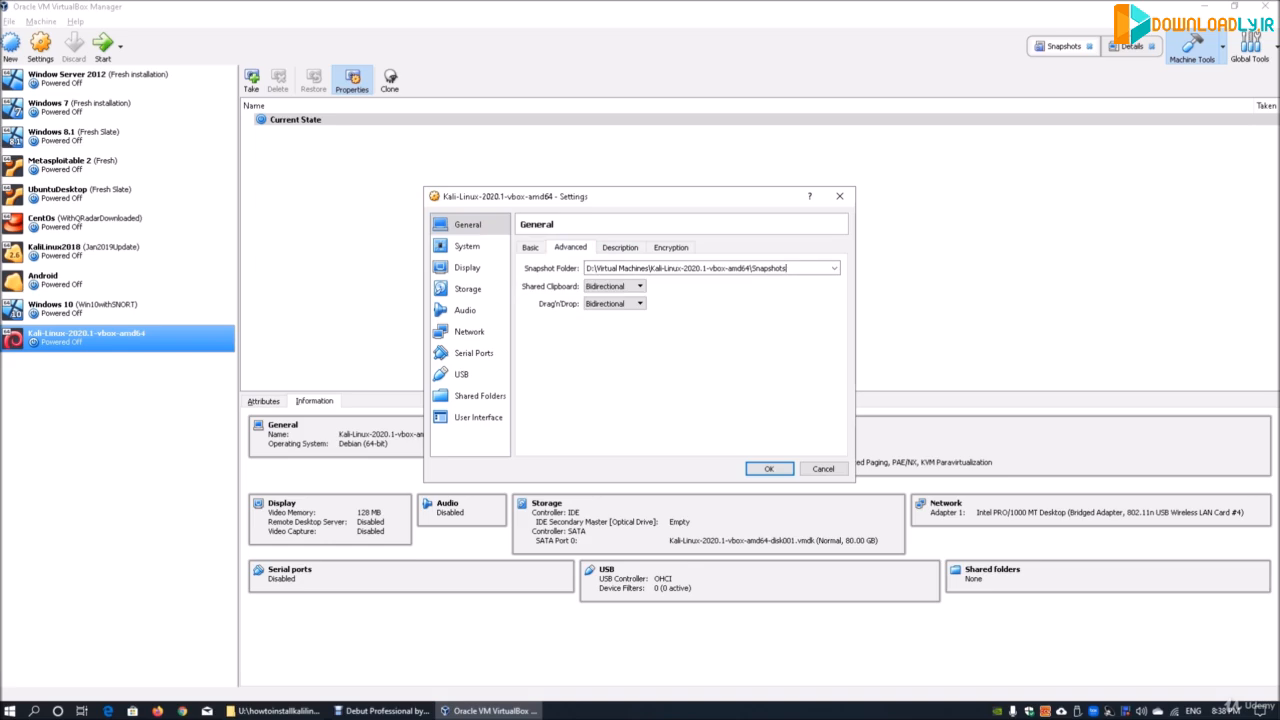
pyautogui.click(620, 247)
pyautogui.scroll(-5, 680, 355)
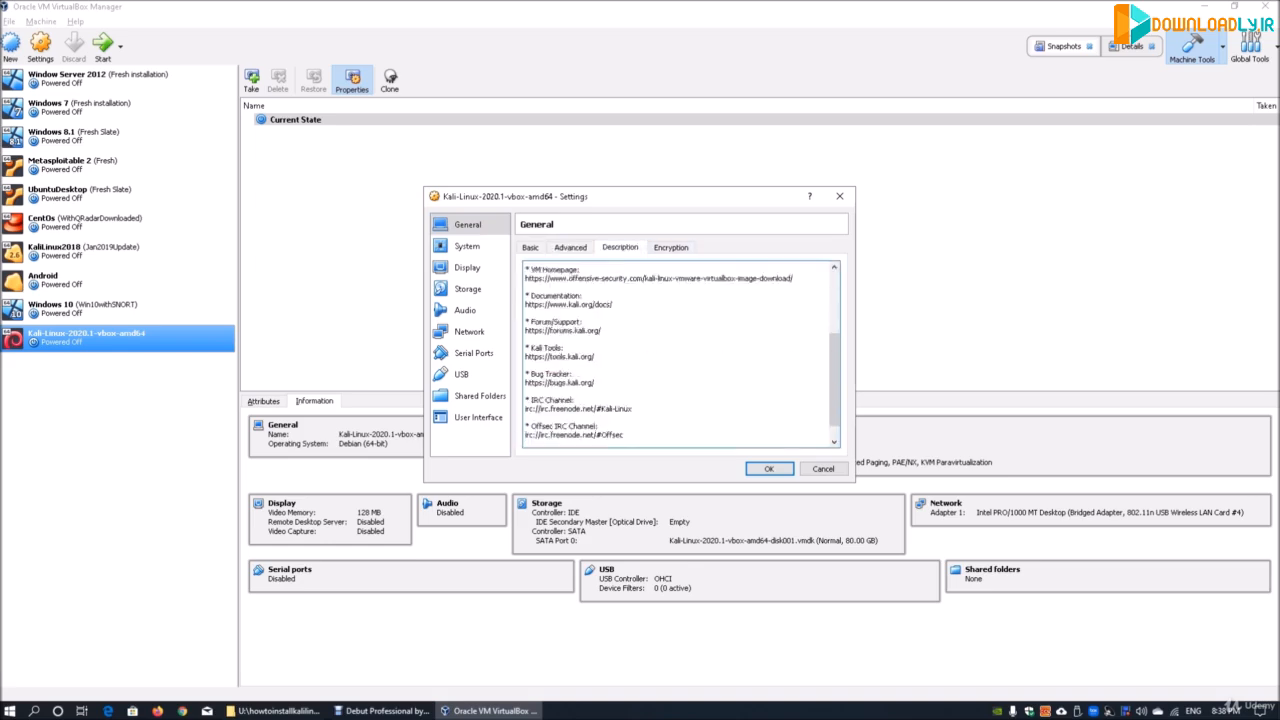
pyautogui.scroll(5, 680, 355)
pyautogui.moveTo(572, 321); pyautogui.dragTo(507, 304)
pyautogui.click(530, 303)
pyautogui.click(670, 247)
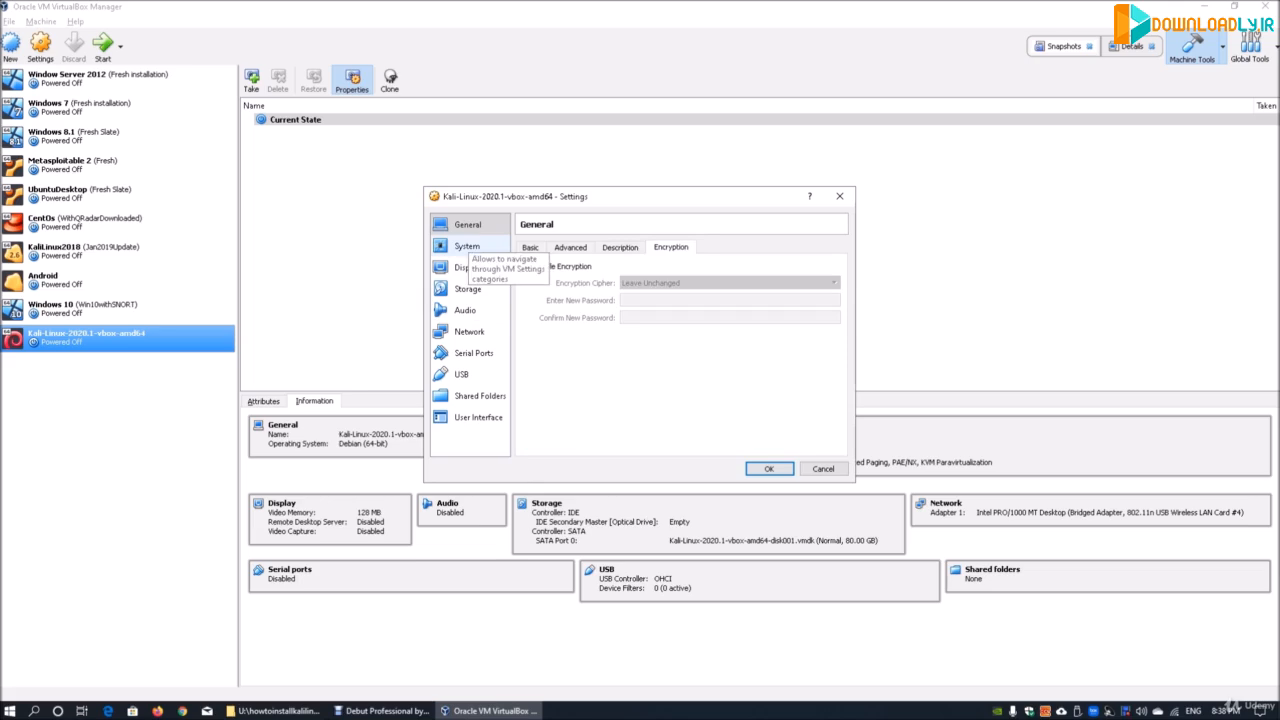
# Examine the machine's memory, processor, display and storage settings, including the details of the Kali virtual hard disk
pyautogui.click(467, 246)
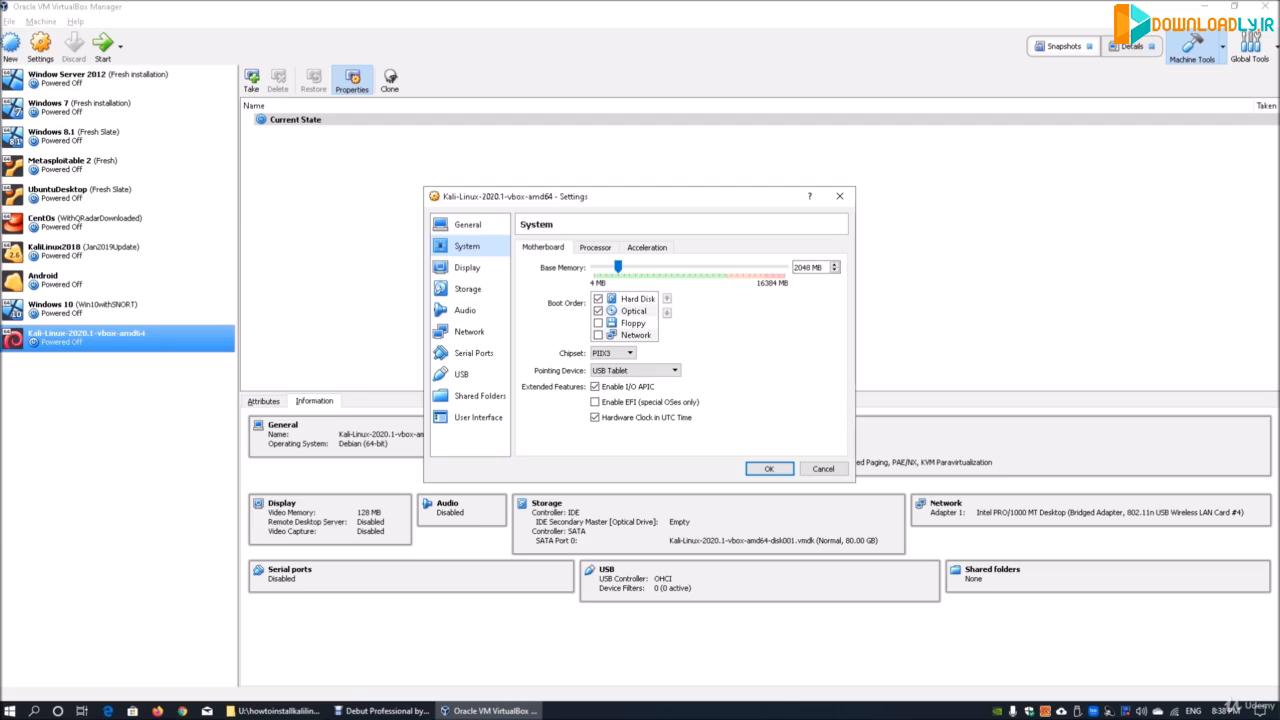
pyautogui.click(595, 248)
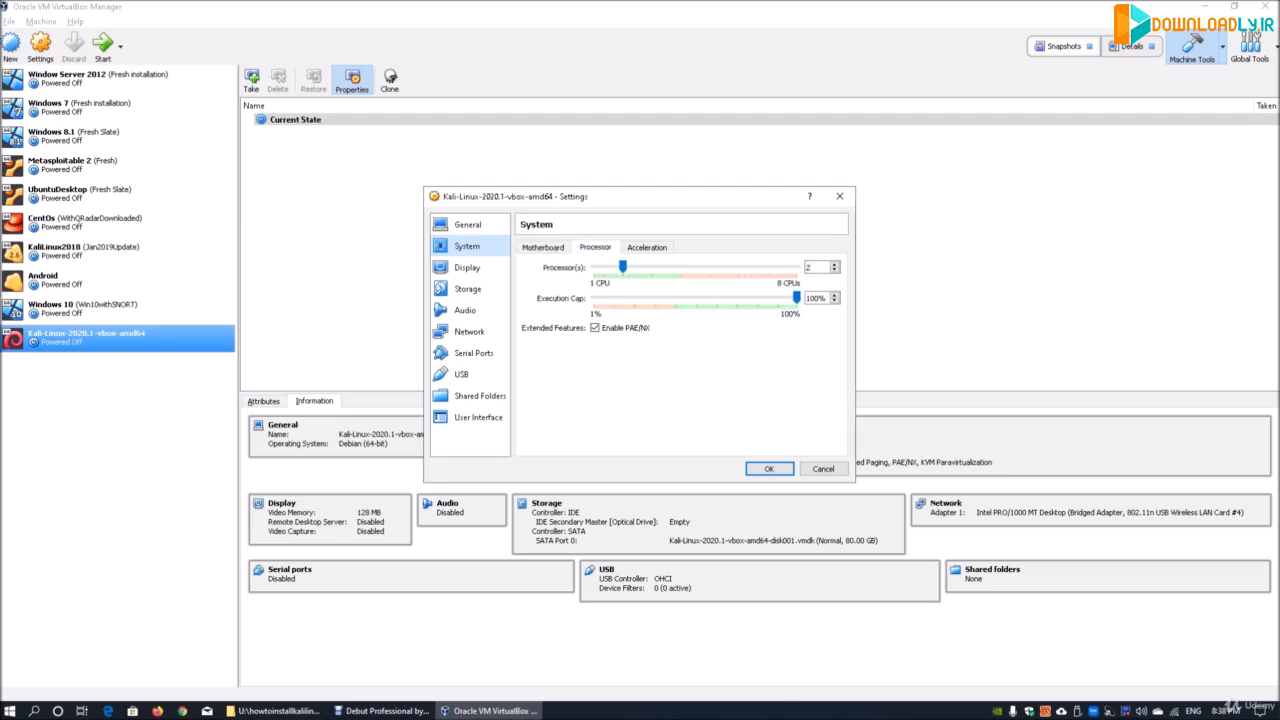
pyautogui.click(543, 248)
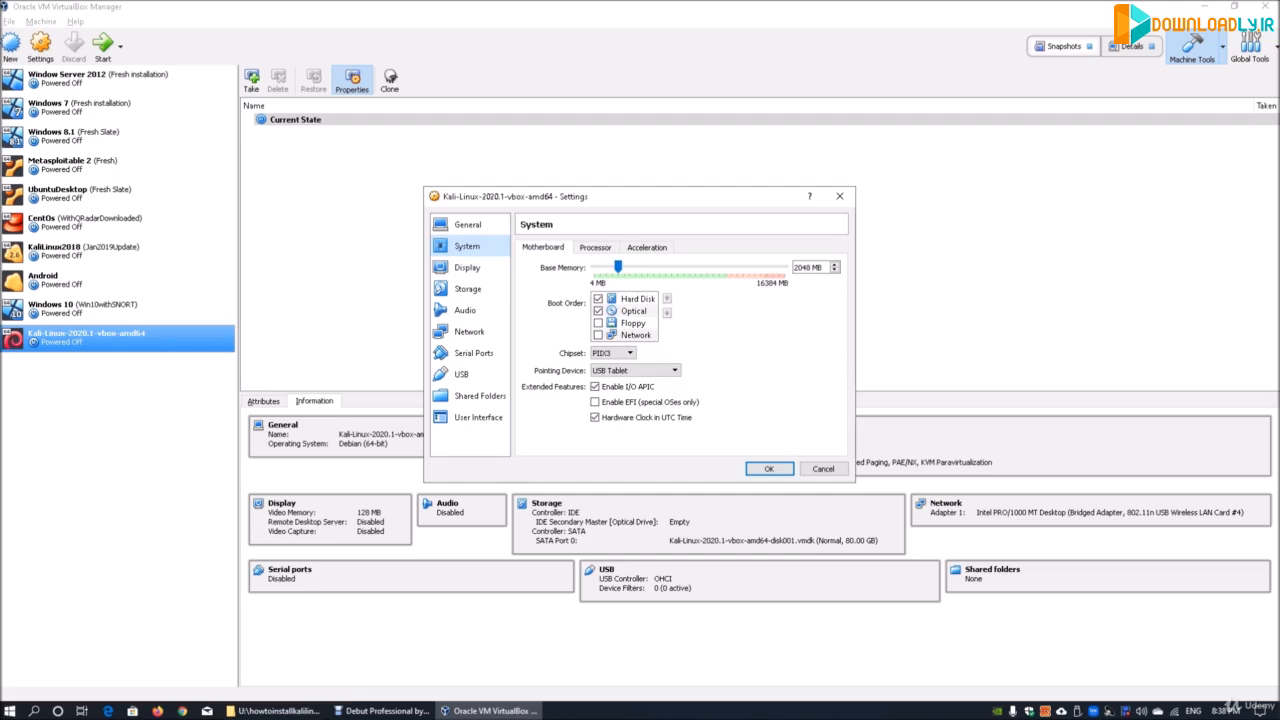
pyautogui.click(467, 268)
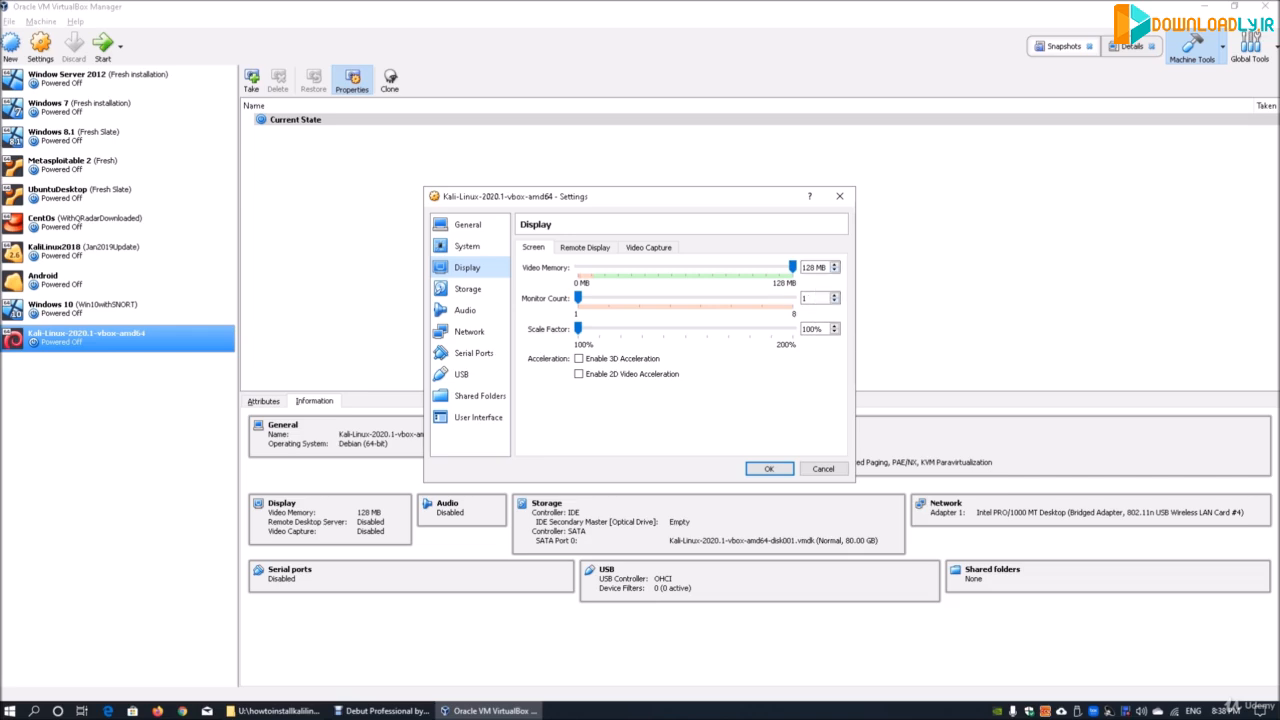
pyautogui.click(467, 289)
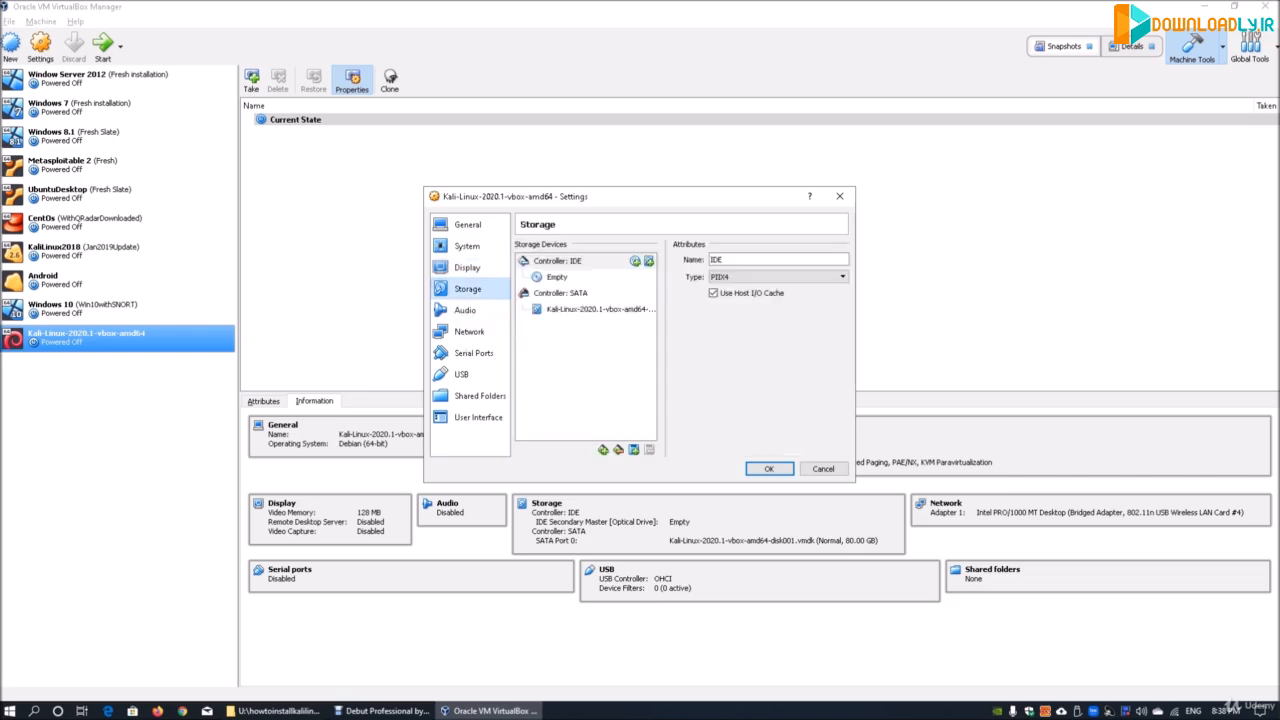
pyautogui.click(596, 309)
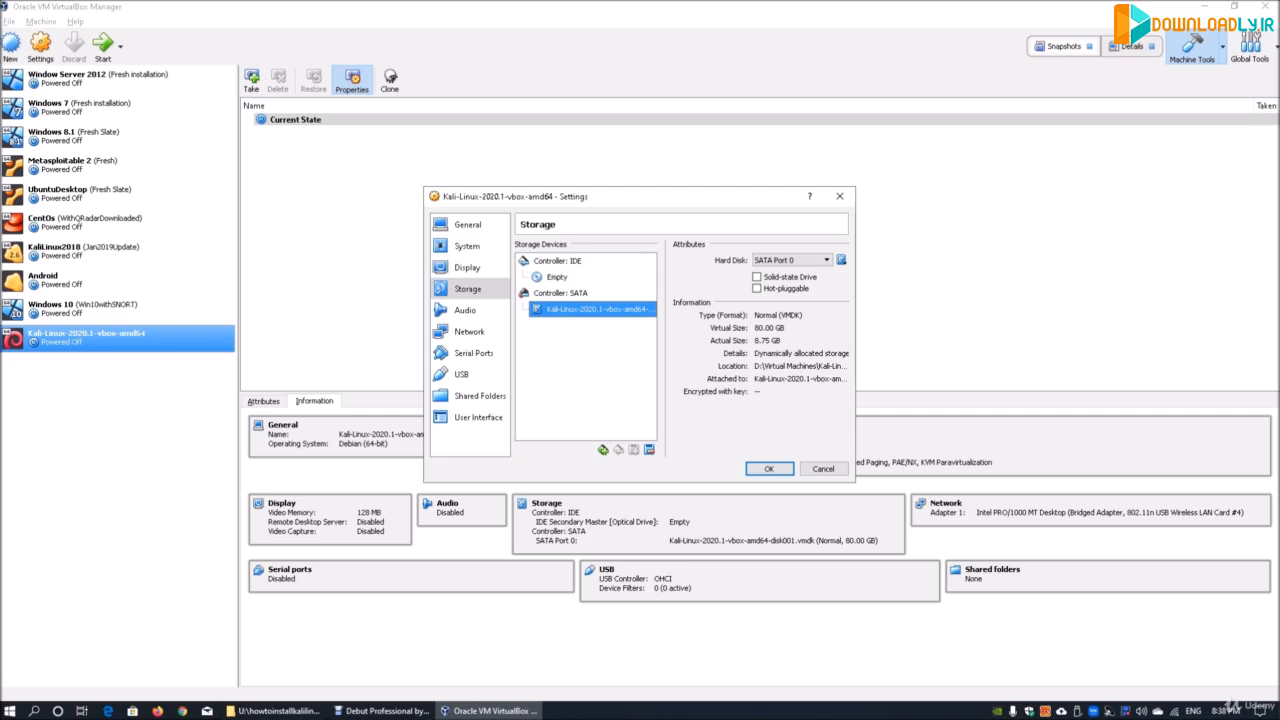
# Review the machine's audio, network, serial port, USB, shared folder and user interface settings, and close the settings with OK
pyautogui.click(465, 310)
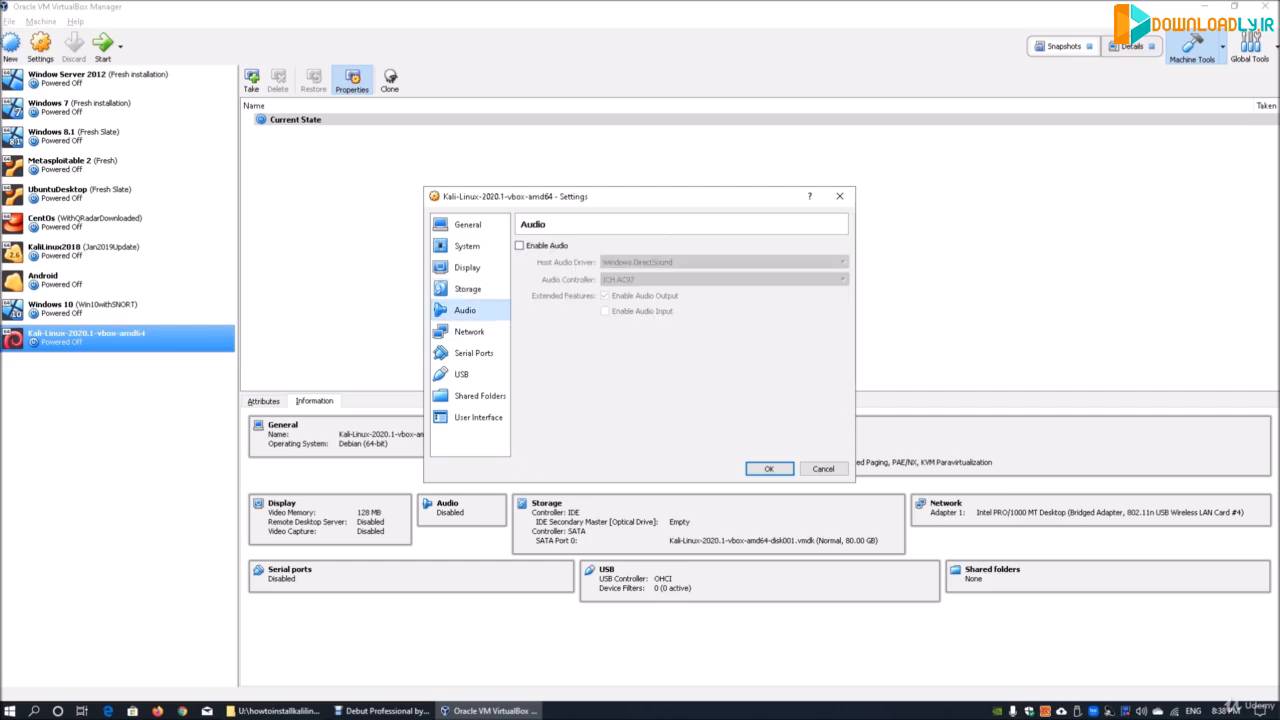
pyautogui.click(469, 332)
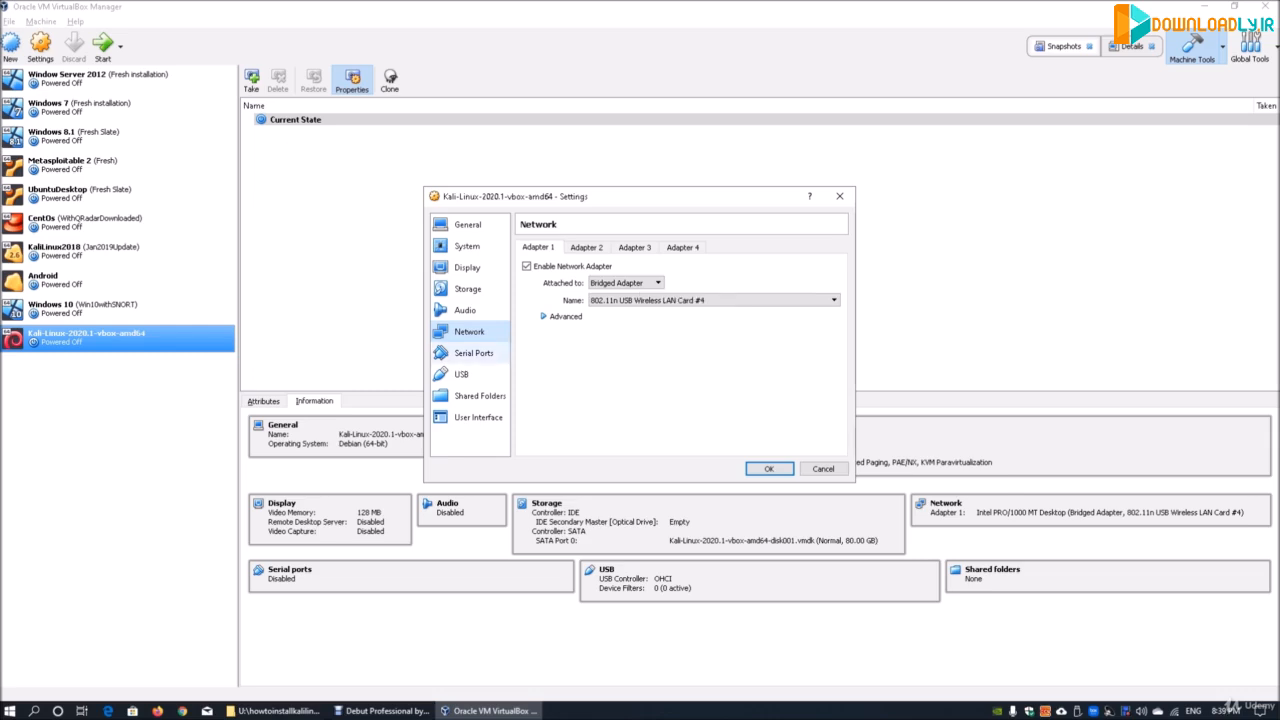
pyautogui.click(472, 353)
pyautogui.click(465, 374)
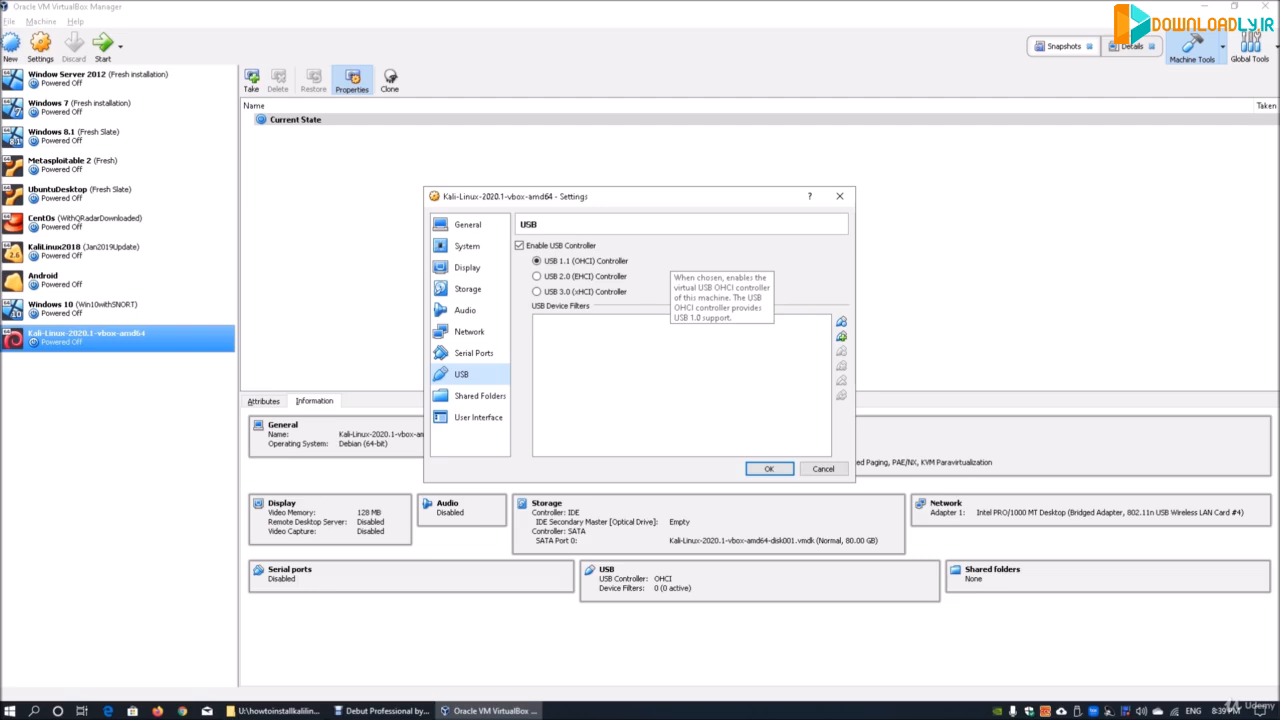
pyautogui.click(480, 396)
pyautogui.click(478, 417)
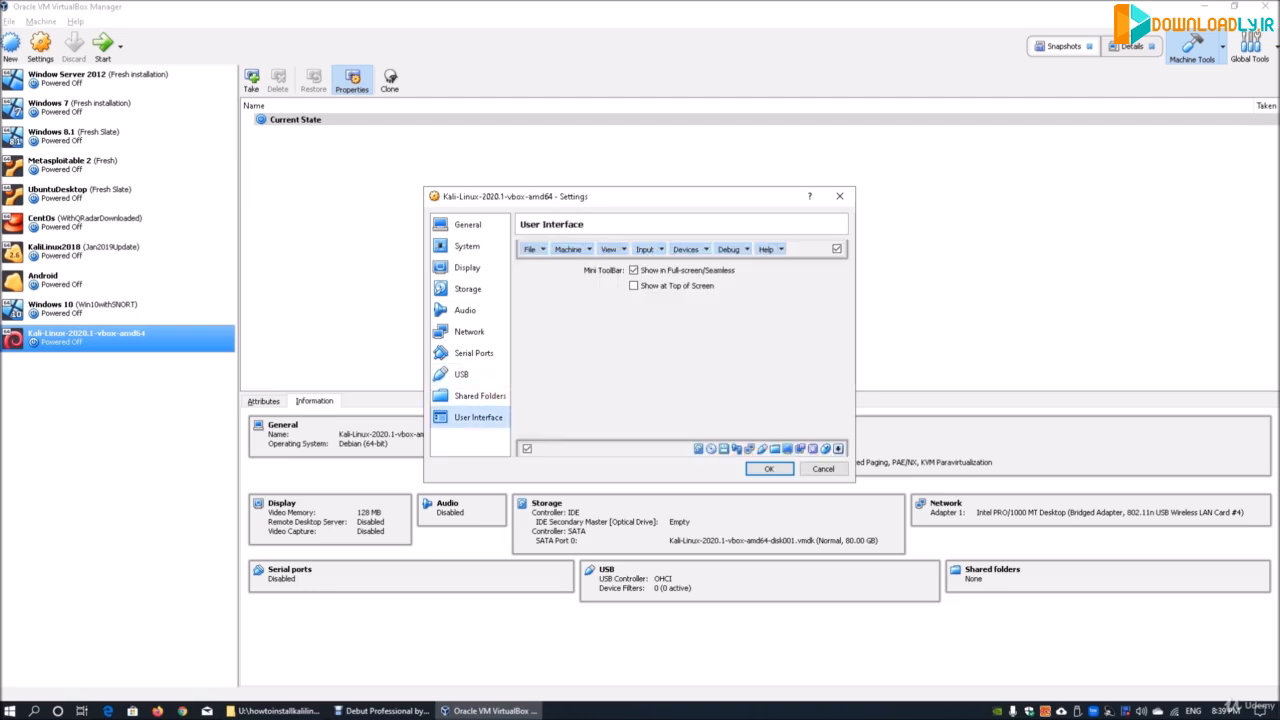
pyautogui.moveTo(640, 196); pyautogui.dragTo(642, 144)
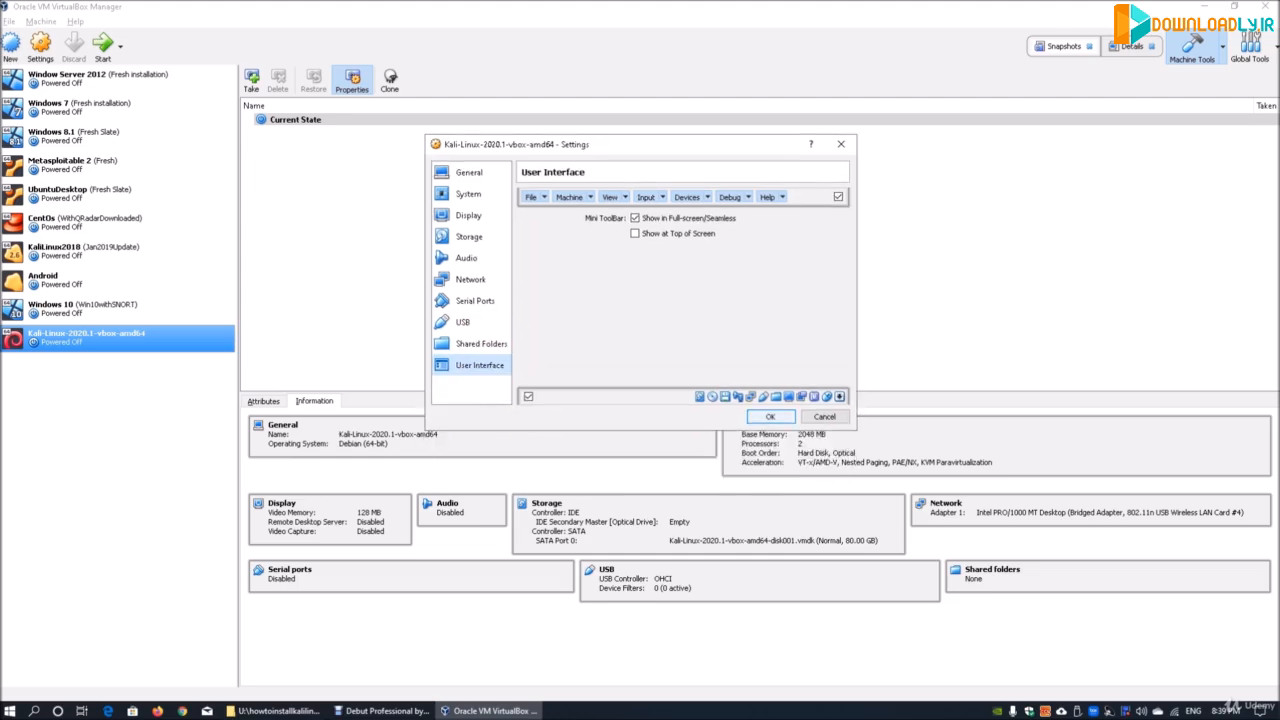
pyautogui.click(770, 416)
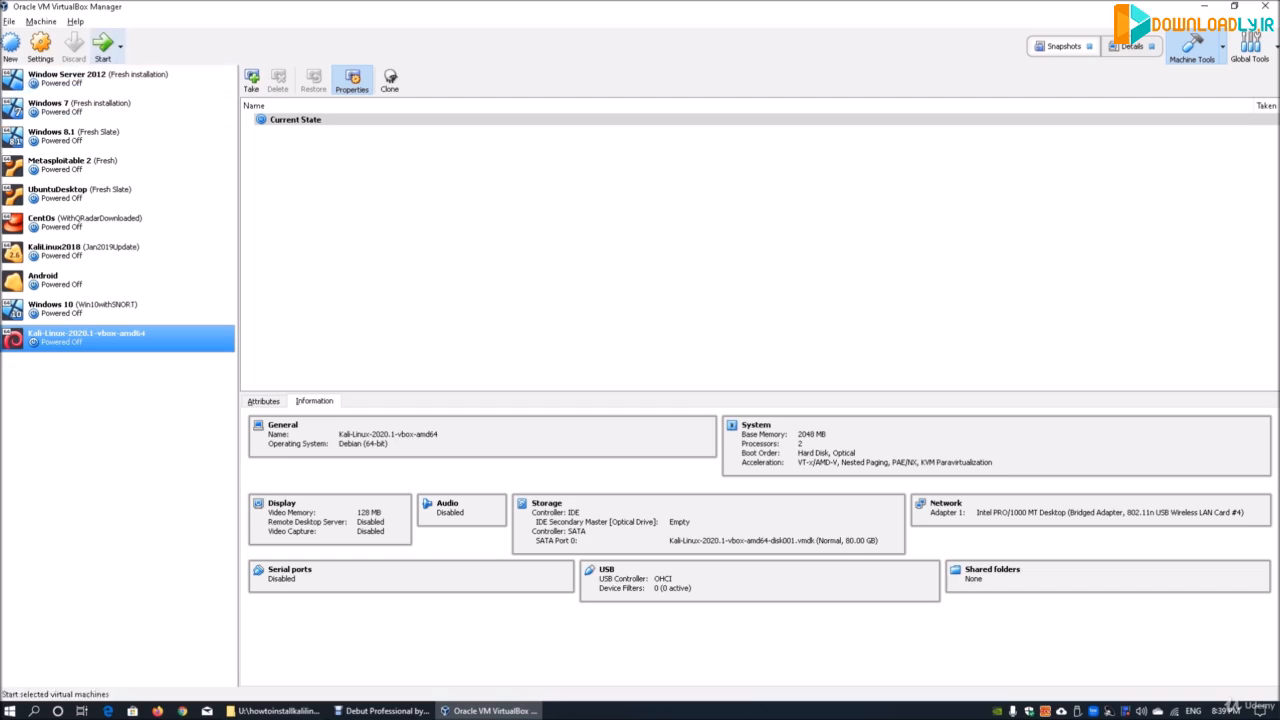
# Start the Kali-Linux-2020.1-vbox-amd64 machine, accept switching to Scale mode, and maximize its window once the desktop has loaded
pyautogui.click(103, 44)
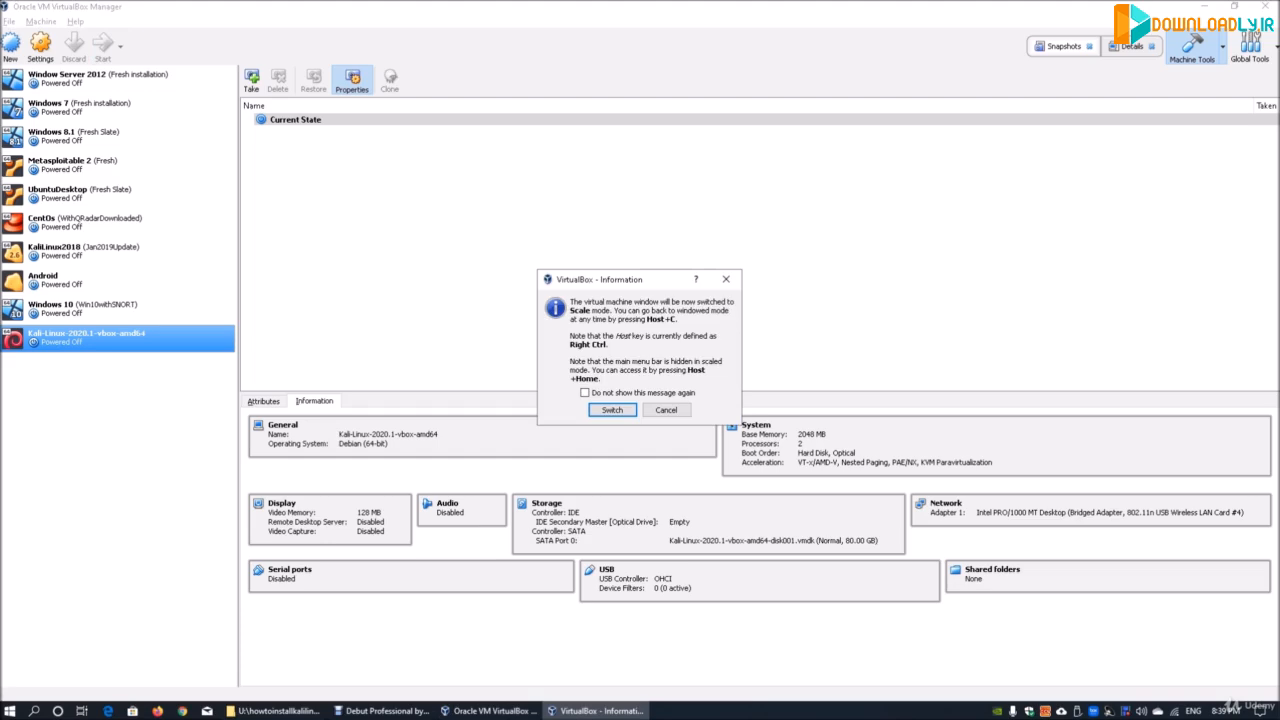
pyautogui.click(612, 410)
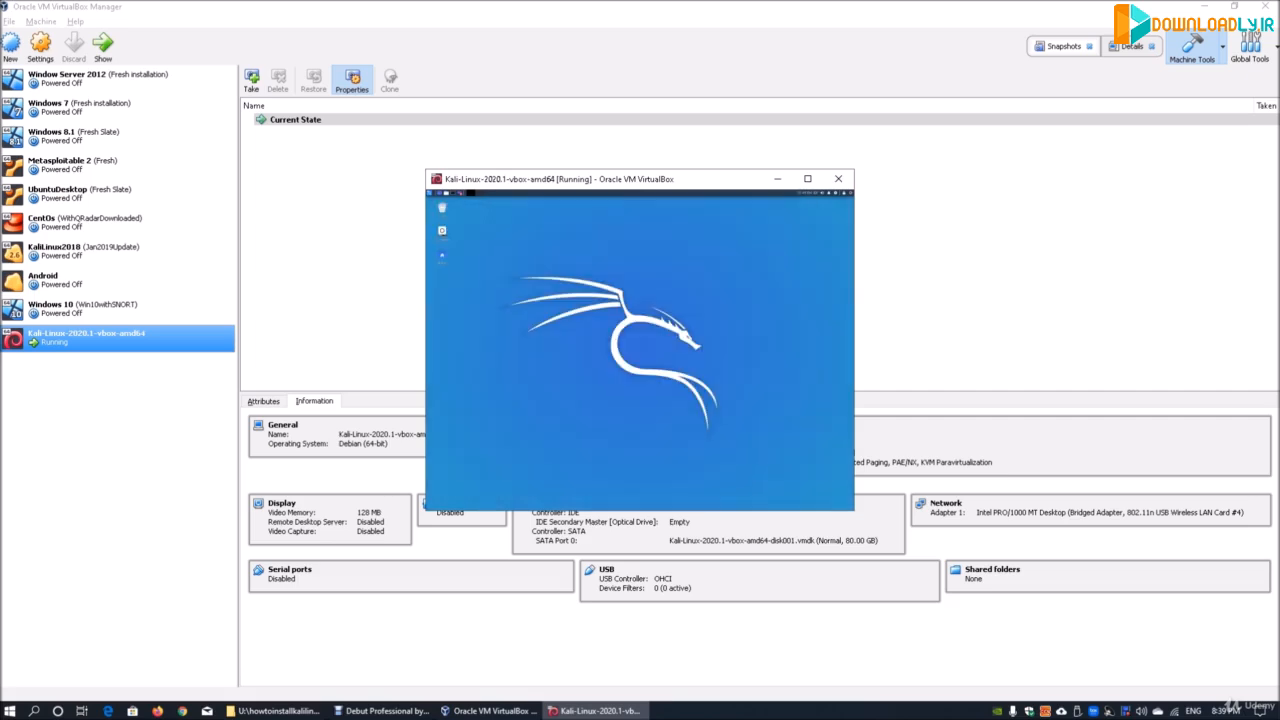
pyautogui.rightClick(572, 264)
pyautogui.press('Escape')
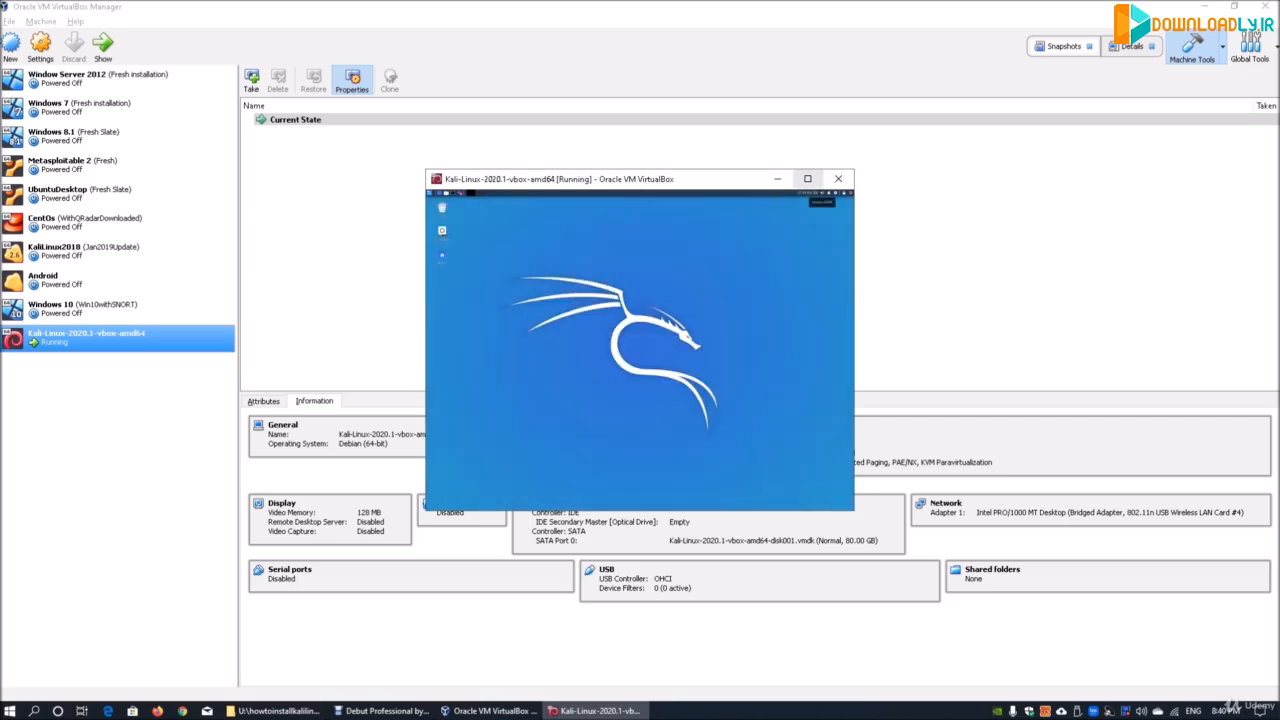
pyautogui.click(807, 179)
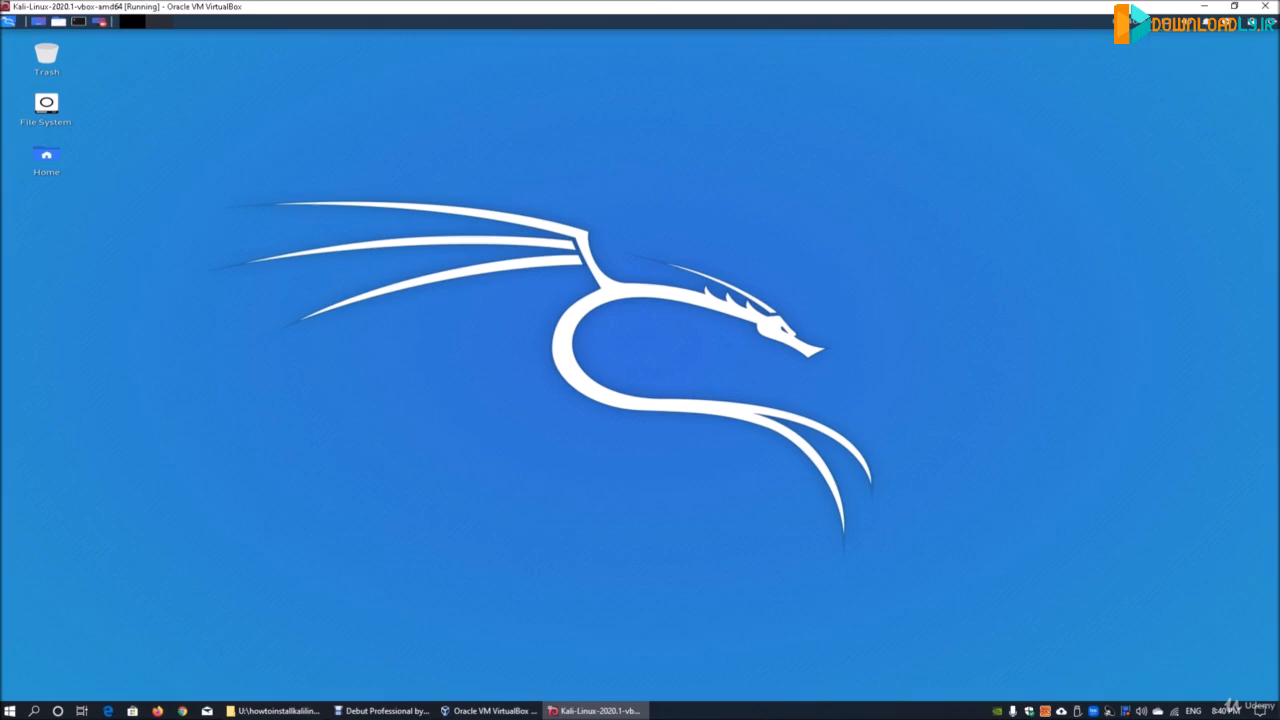
pyautogui.rightClick(541, 129)
pyautogui.click(537, 129)
pyautogui.rightClick(601, 153)
pyautogui.click(598, 153)
pyautogui.rightClick(513, 129)
pyautogui.click(510, 129)
# Browse the tool categories in Kali's applications menu, from Information Gathering through Exploitation Tools
pyautogui.click(8, 21)
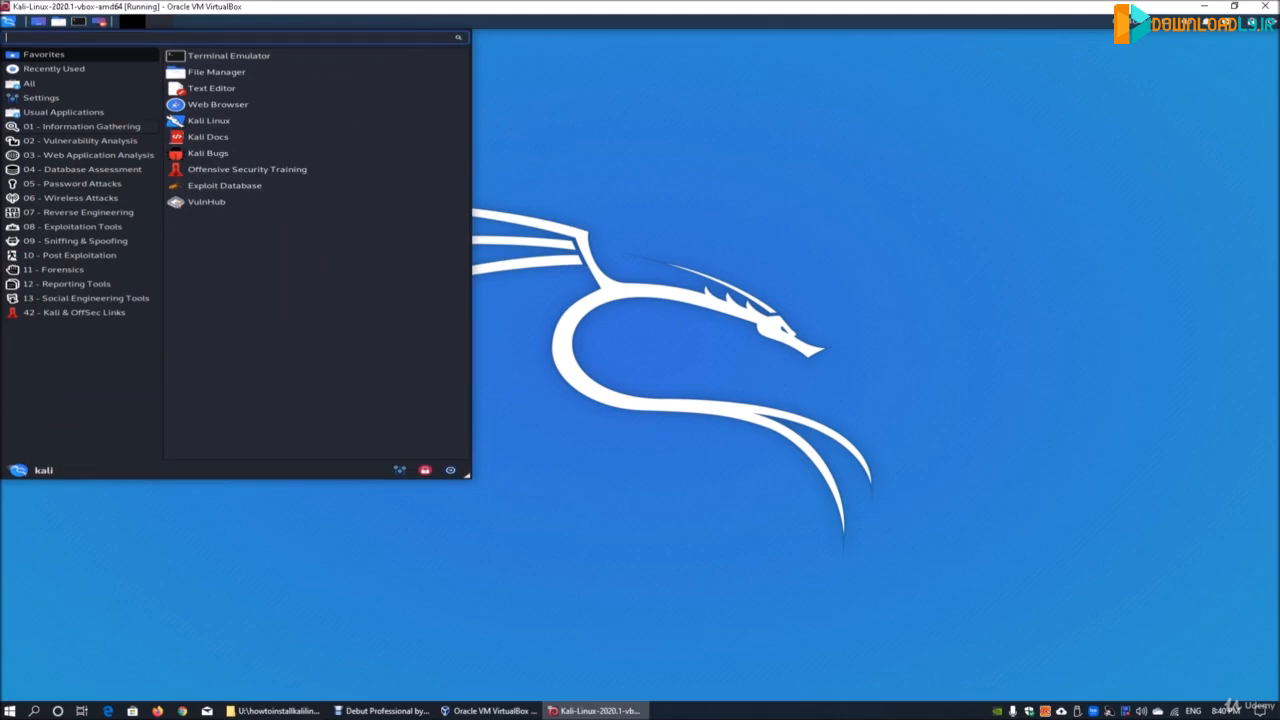
pyautogui.click(81, 127)
pyautogui.click(81, 141)
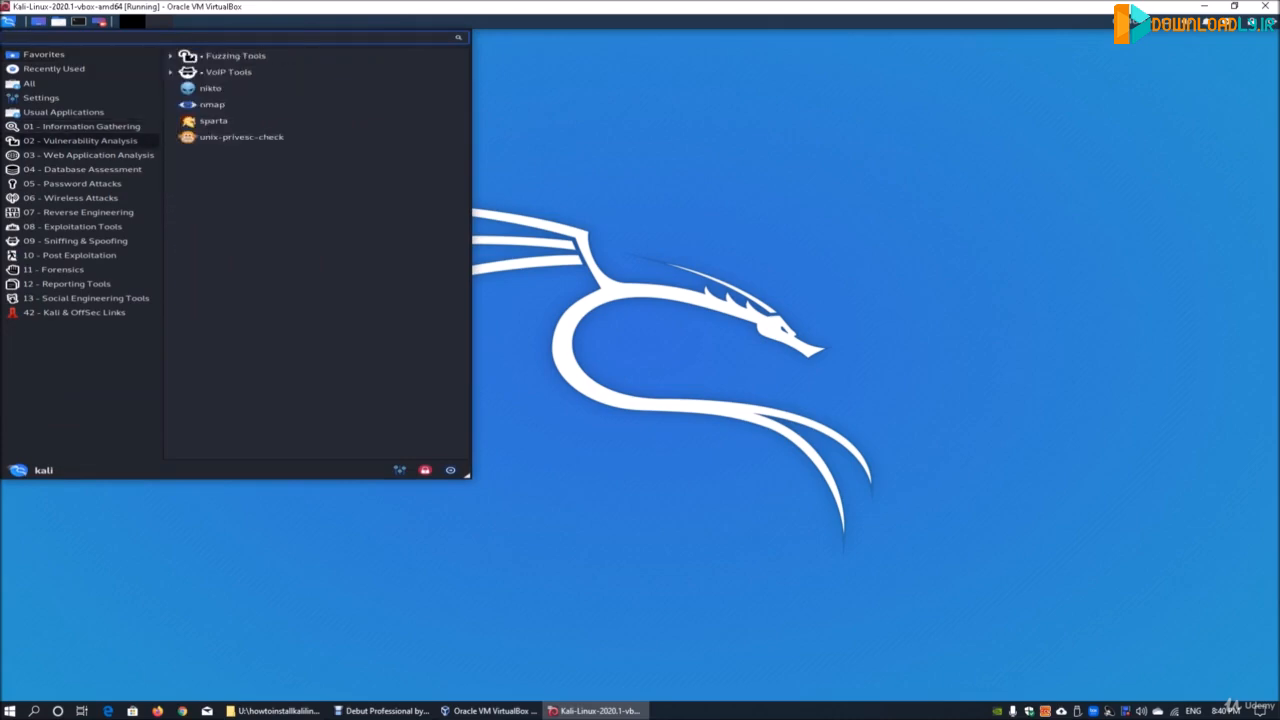
pyautogui.click(89, 155)
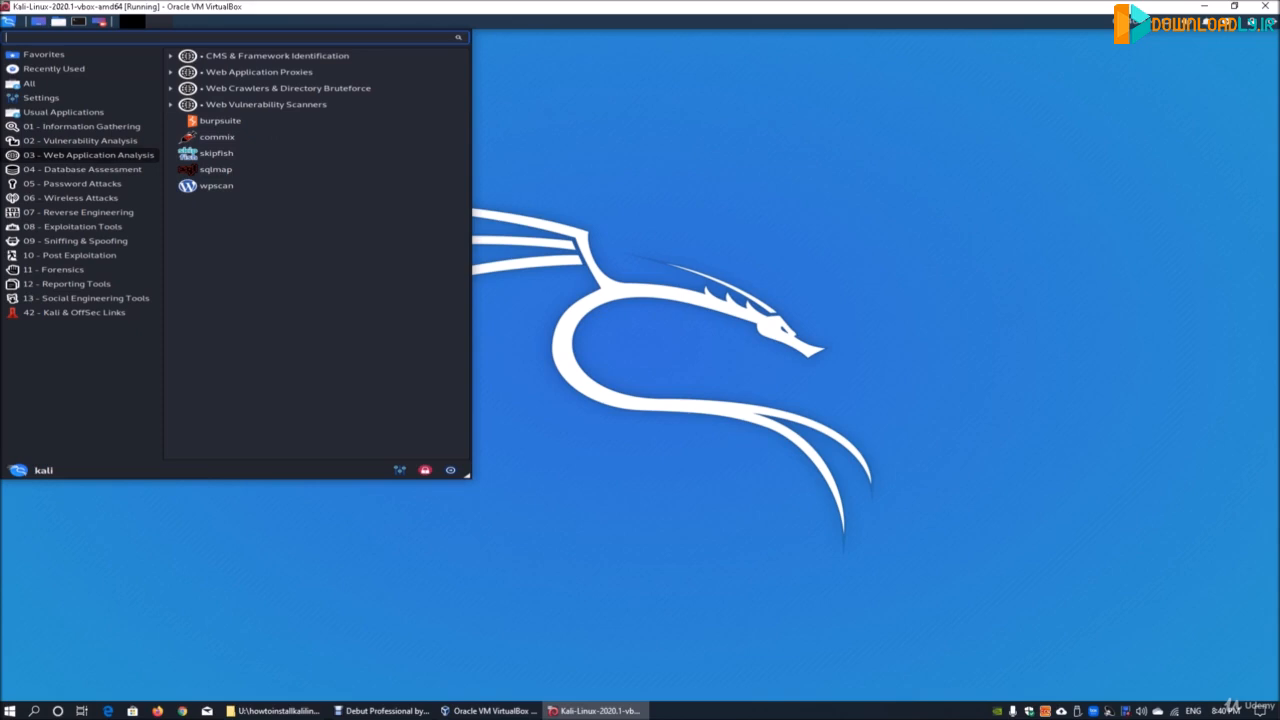
pyautogui.click(82, 170)
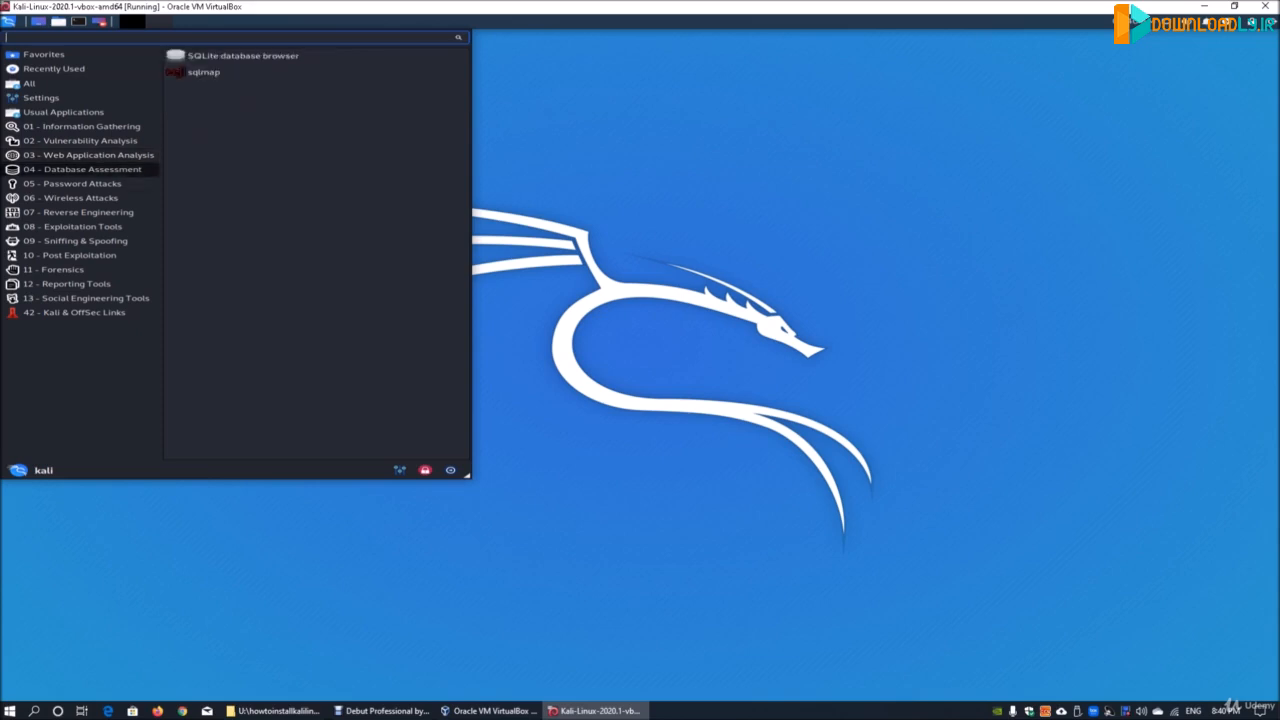
pyautogui.click(73, 184)
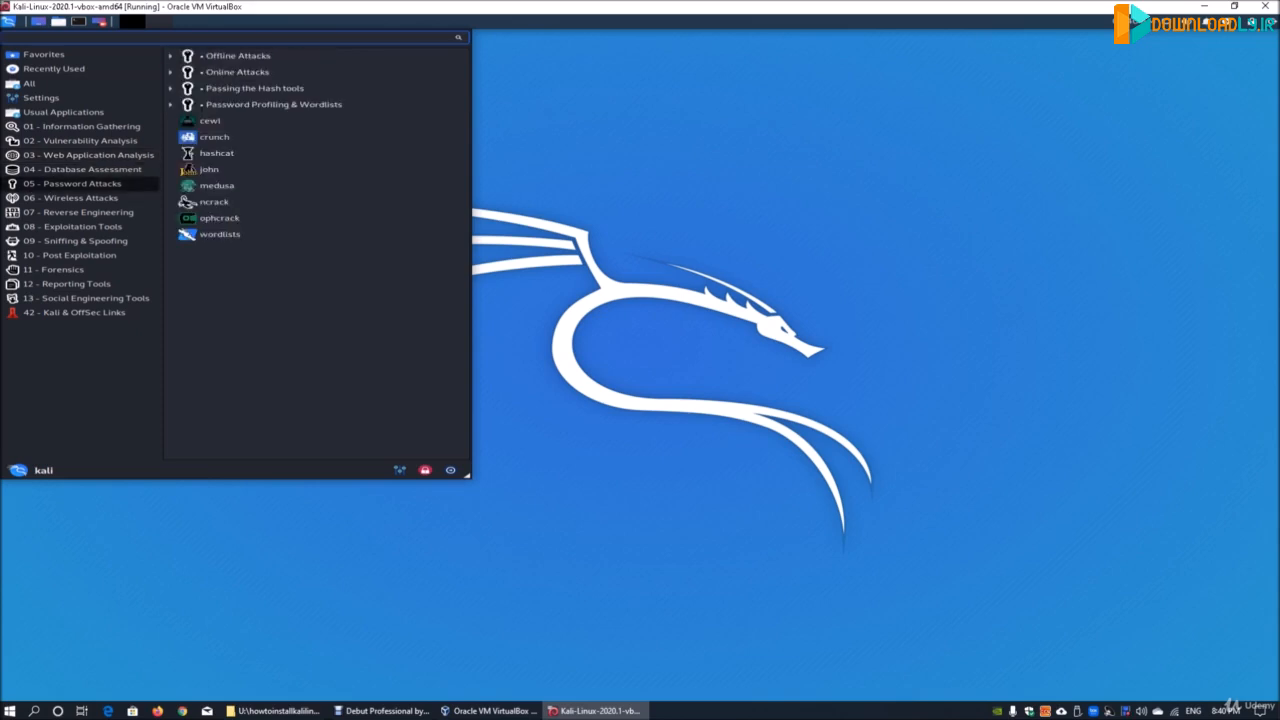
pyautogui.click(82, 170)
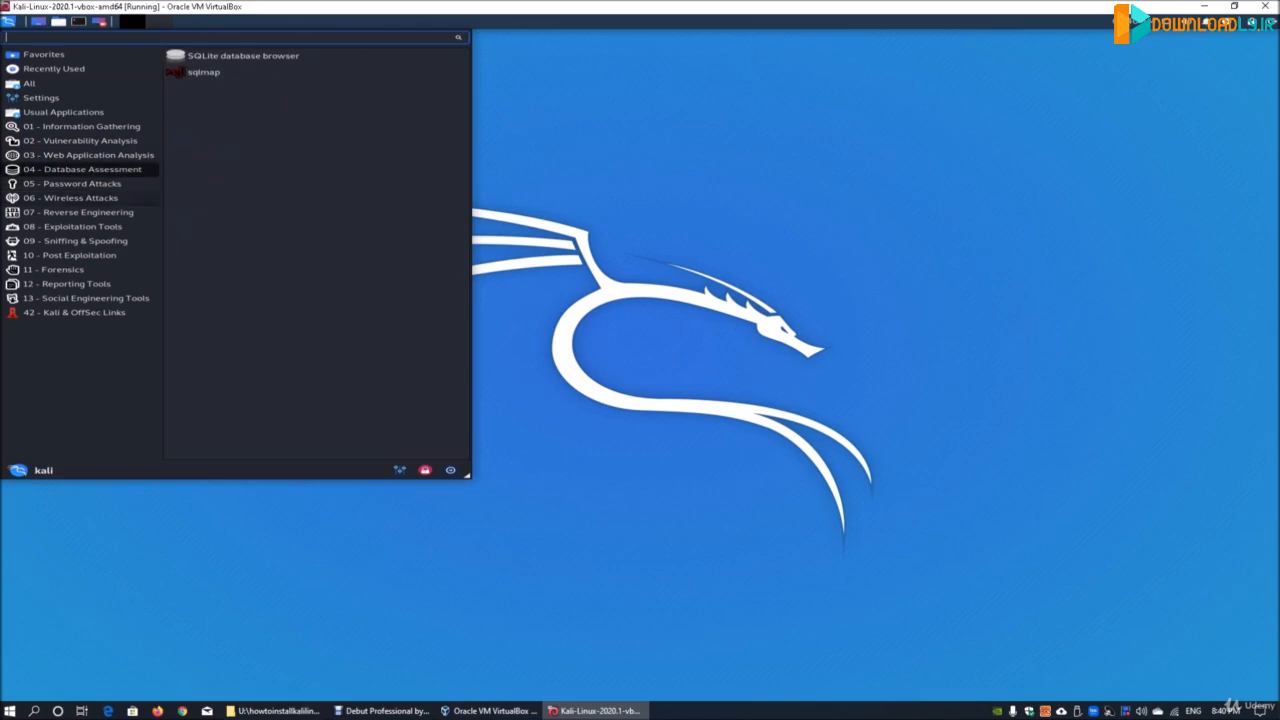
pyautogui.moveTo(71, 198)
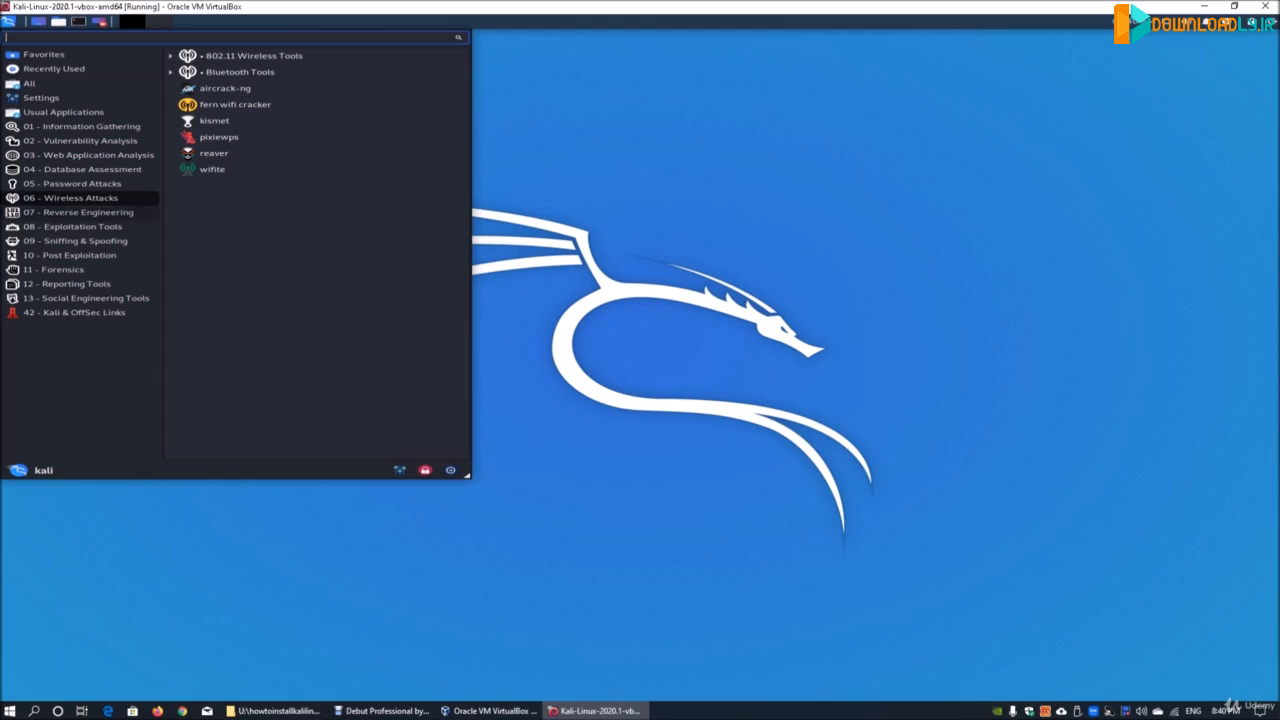
pyautogui.click(78, 212)
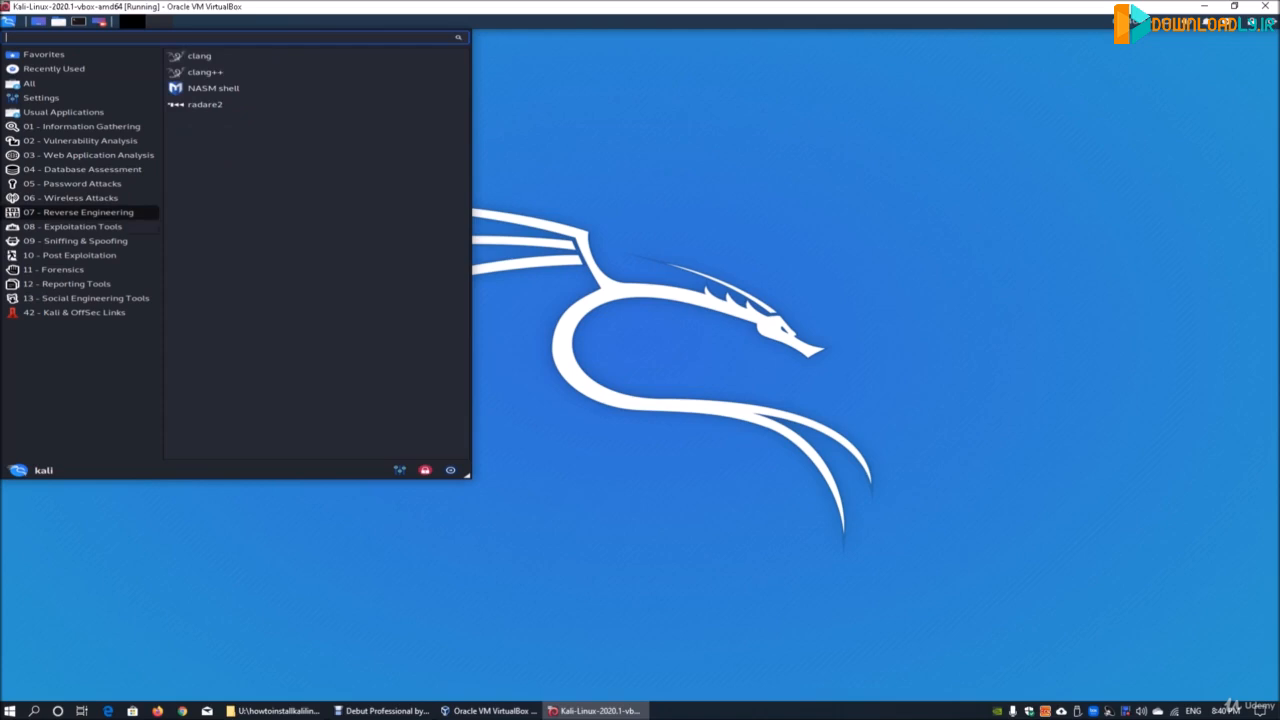
pyautogui.moveTo(73, 227)
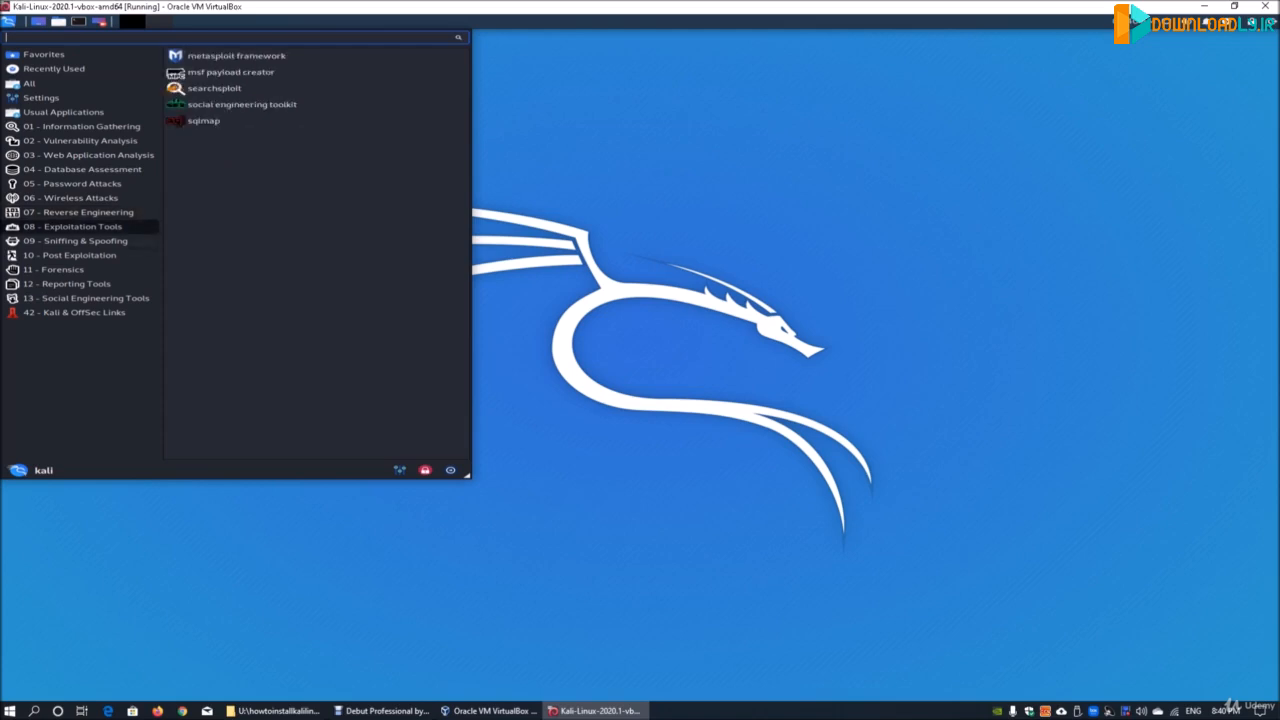